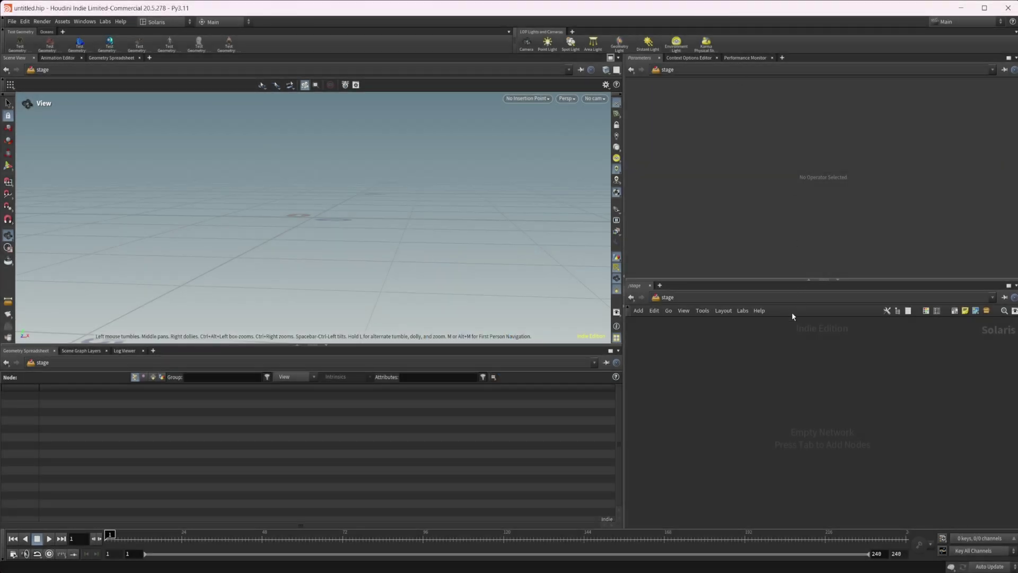
Add a COP Network node, copnet1, and go inside it
key("Tab")
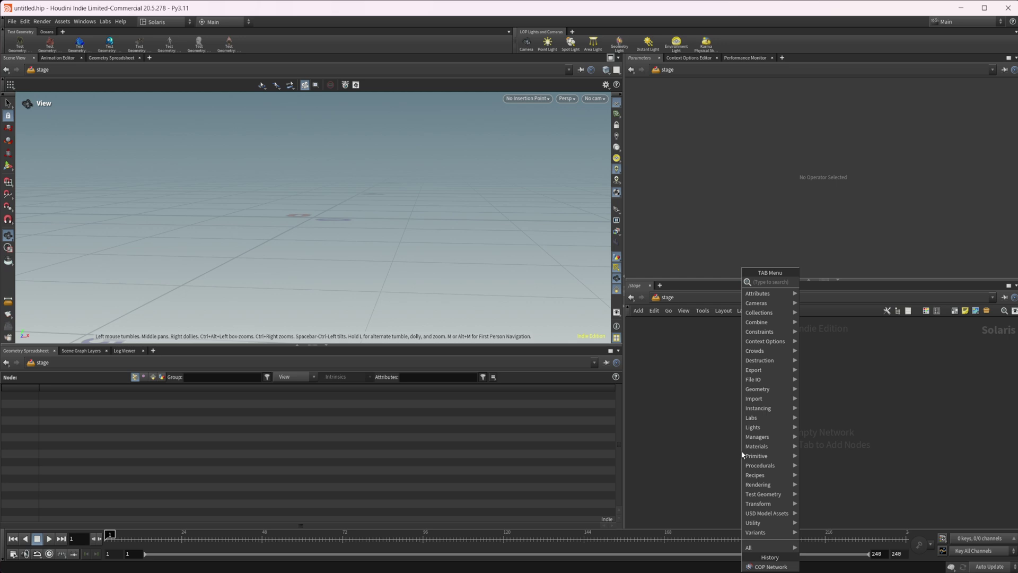
type("cop")
key("Return")
left_click(743, 455)
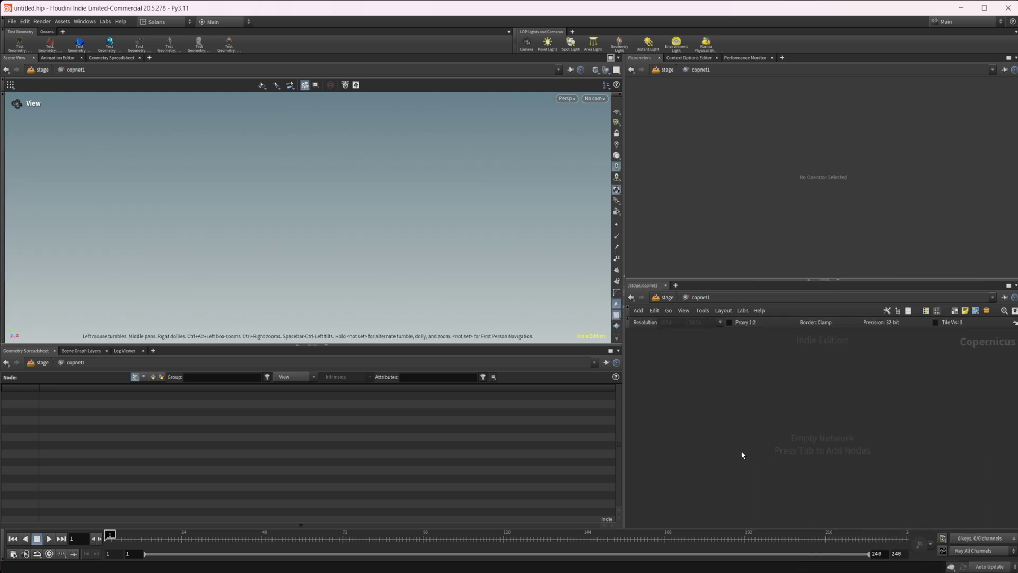
Place a Tile Pattern node, tilepattern1, producing a white 10×10 tile grid
key("Tab")
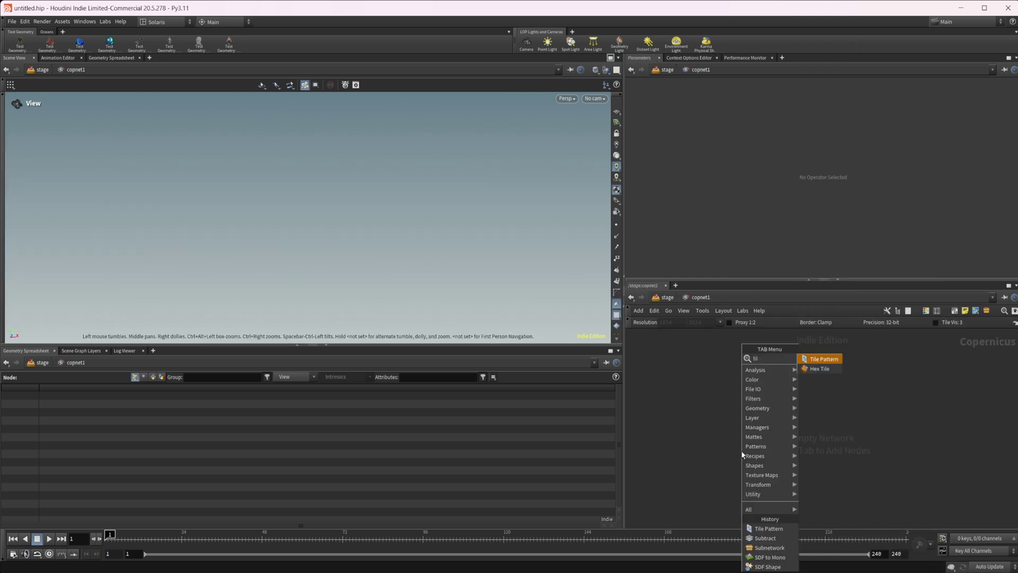
key("Escape")
left_click(742, 454)
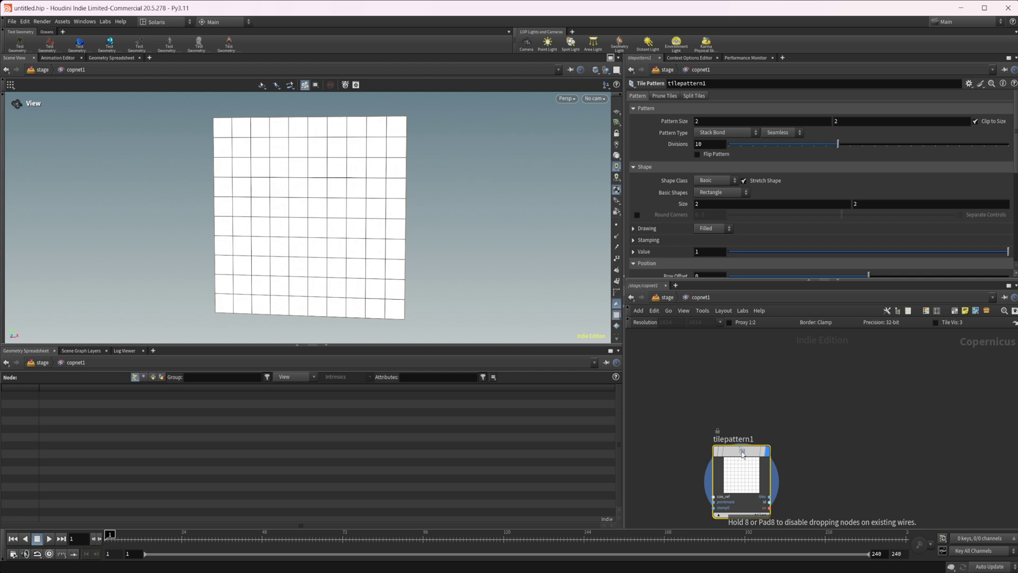
left_click(742, 455)
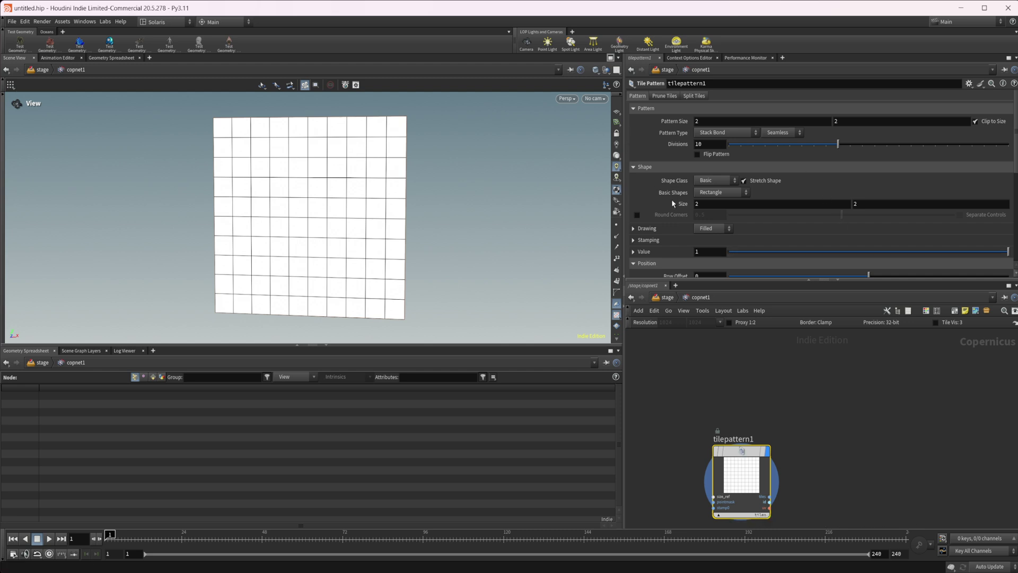
scroll(672, 203, "down", 1)
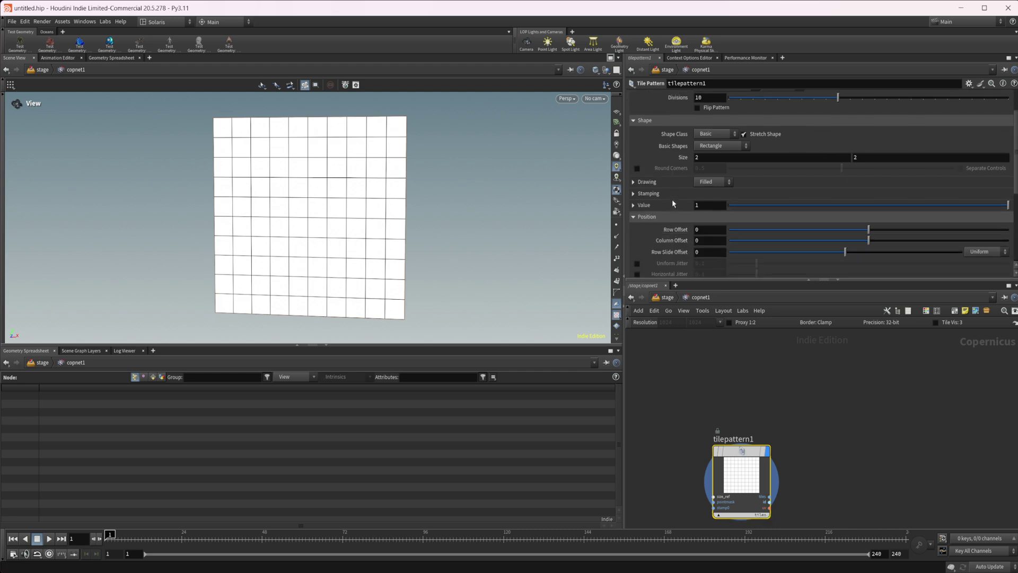
scroll(673, 203, "down", 1)
scroll(672, 203, "up", 3)
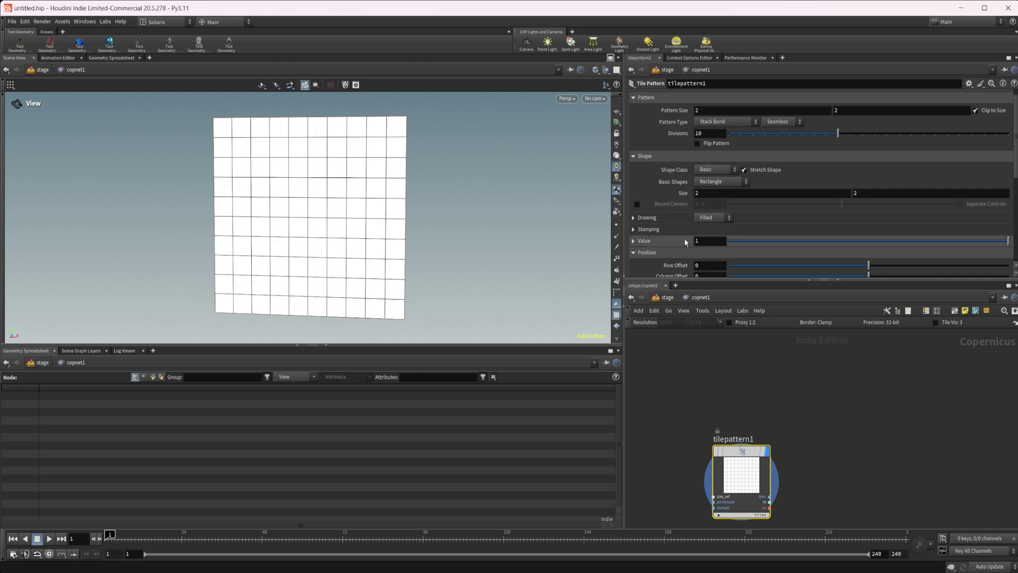
middle_click_drag(751, 384, 760, 351)
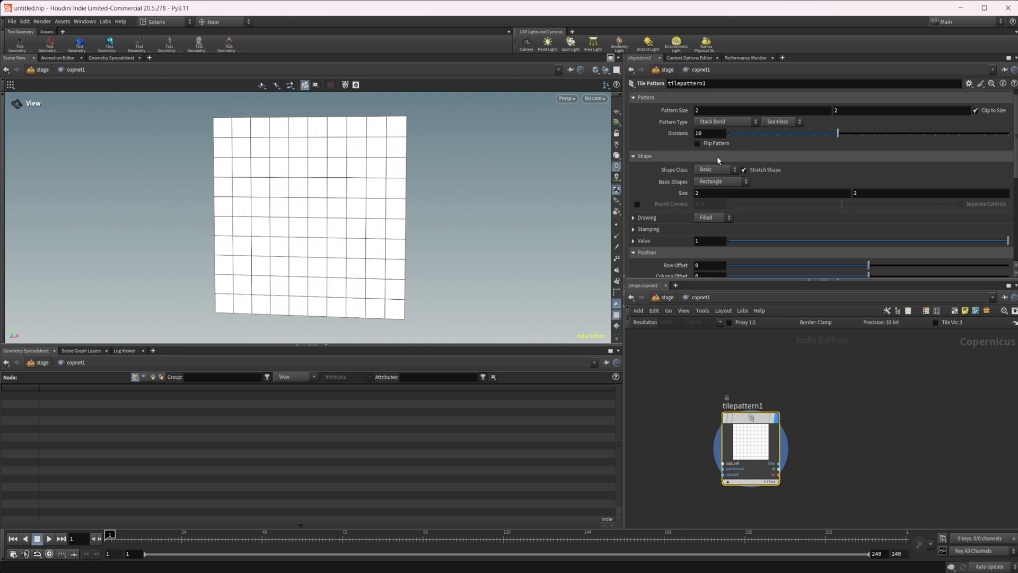
middle_click_drag(682, 112, 734, 114)
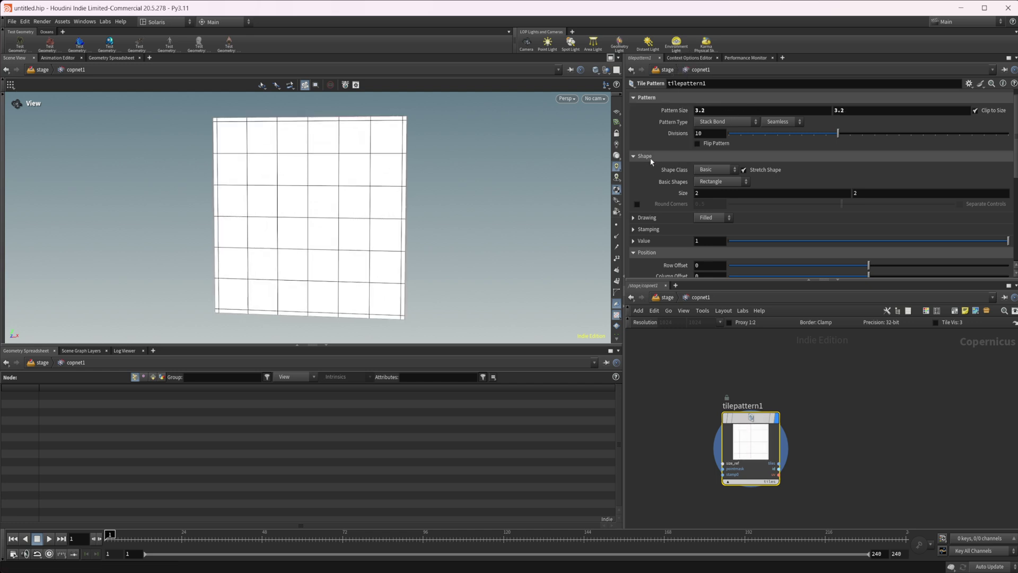
Reset Pattern Size to 2, then try Windmill and Monk Bond before choosing Cross Hatch
middle_click(681, 112, "ctrl")
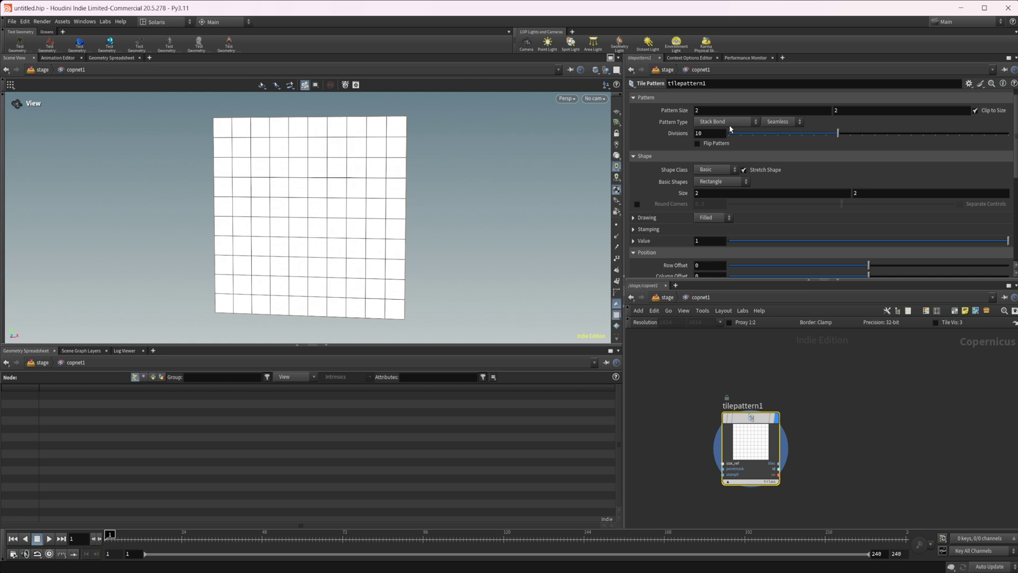
left_click(781, 124)
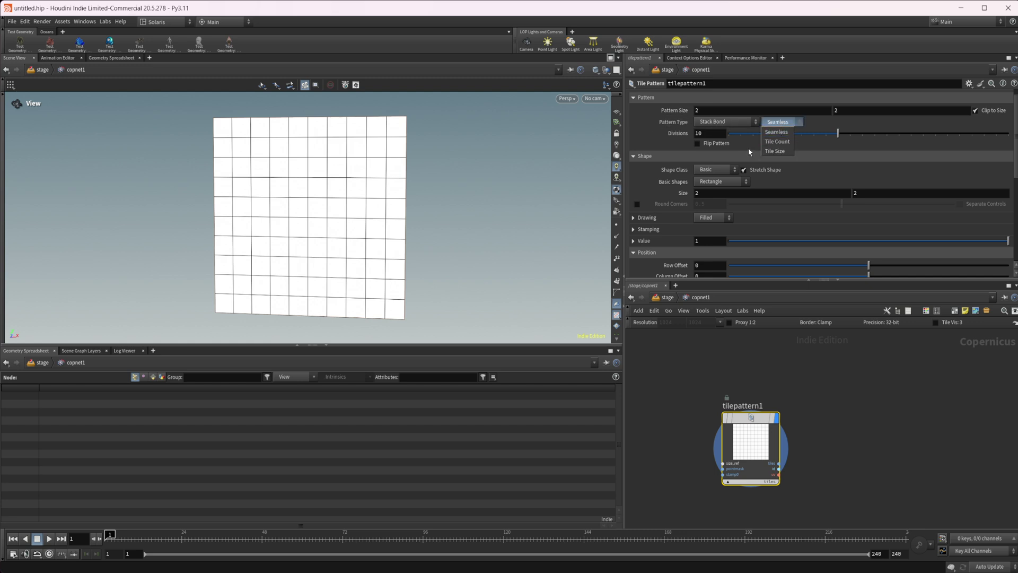
left_click(749, 123)
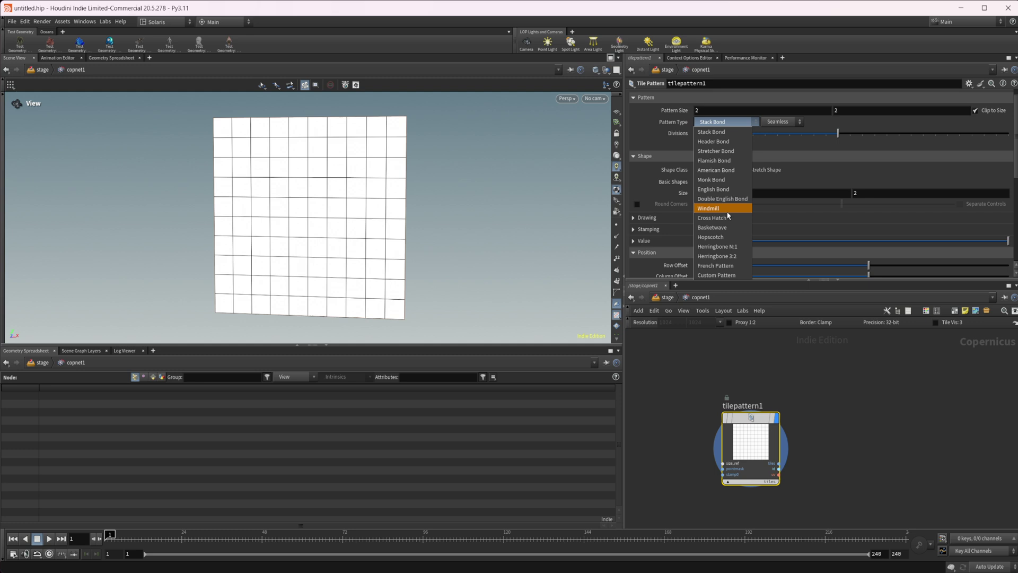
left_click(711, 207)
left_click(725, 121)
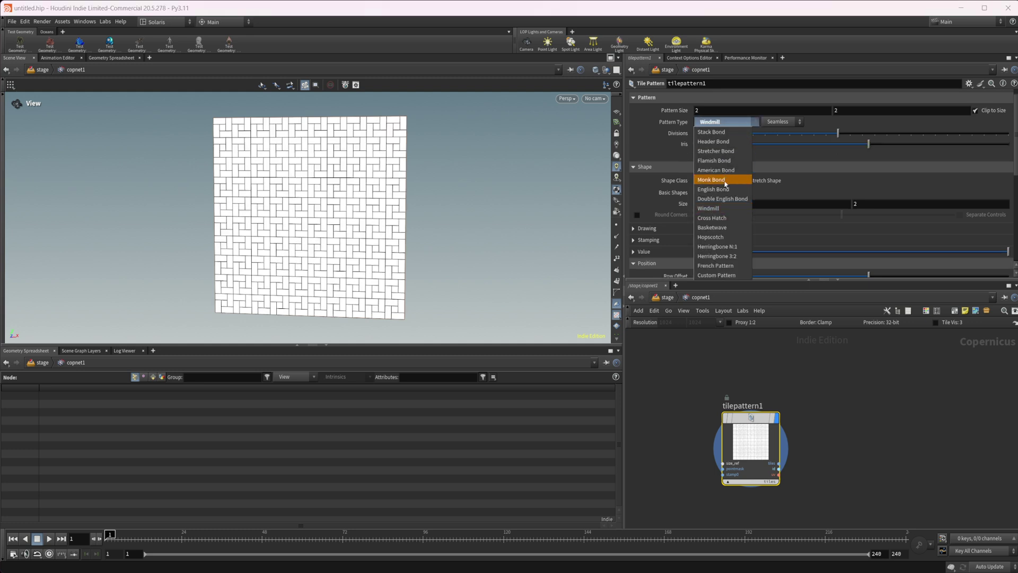
left_click(723, 194)
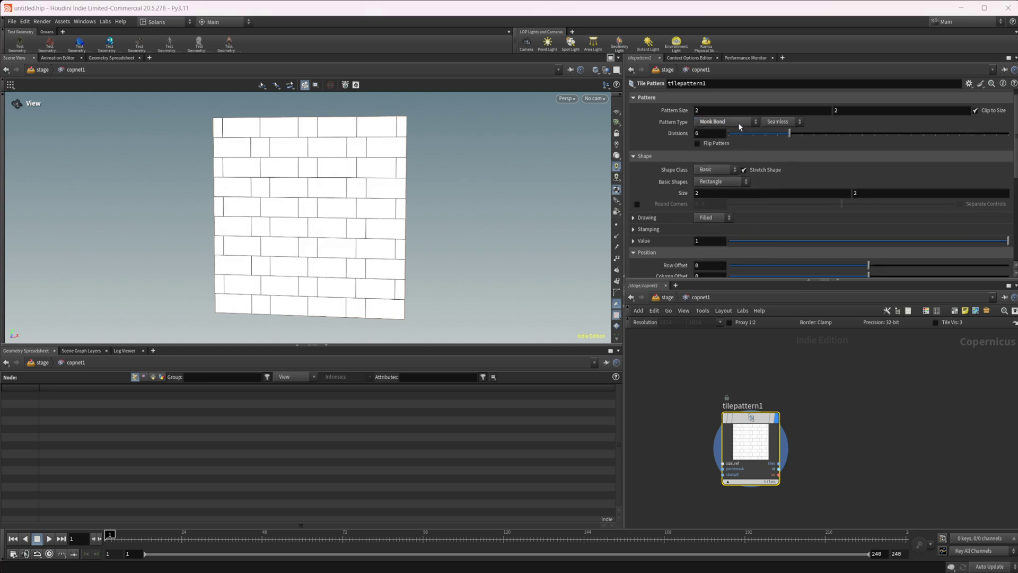
left_click(738, 122)
left_click(712, 218)
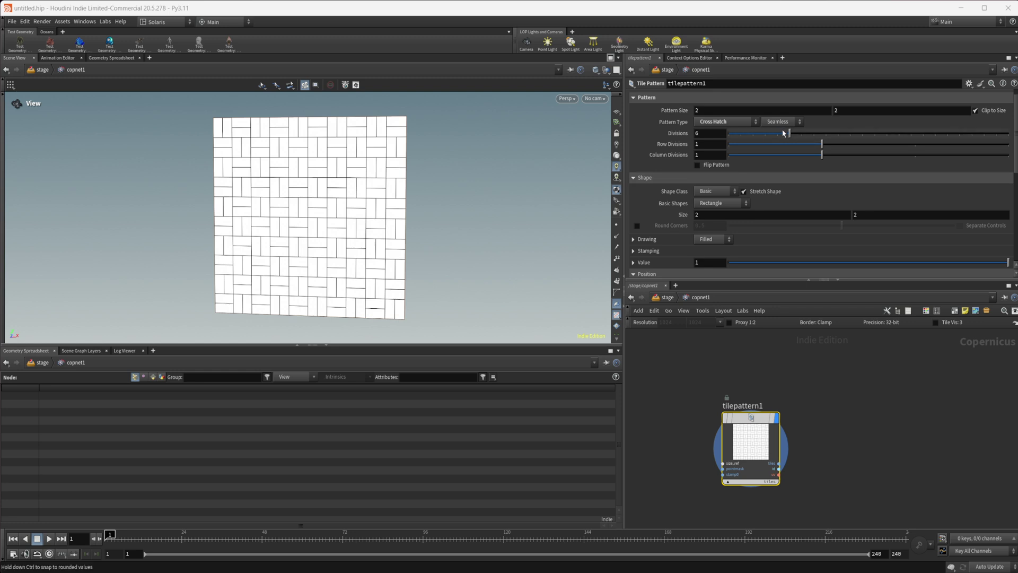
Keep Divisions at 6, try Tile Count sizing, then use Tile Size with 0.2×0.2 tiles
left_click_drag(796, 137, 874, 133)
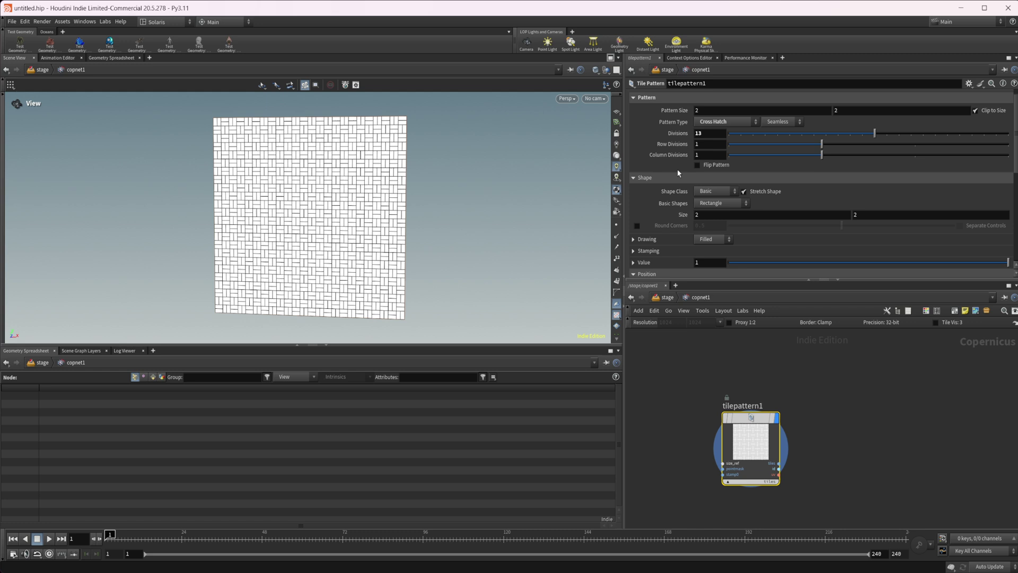
left_click(790, 133)
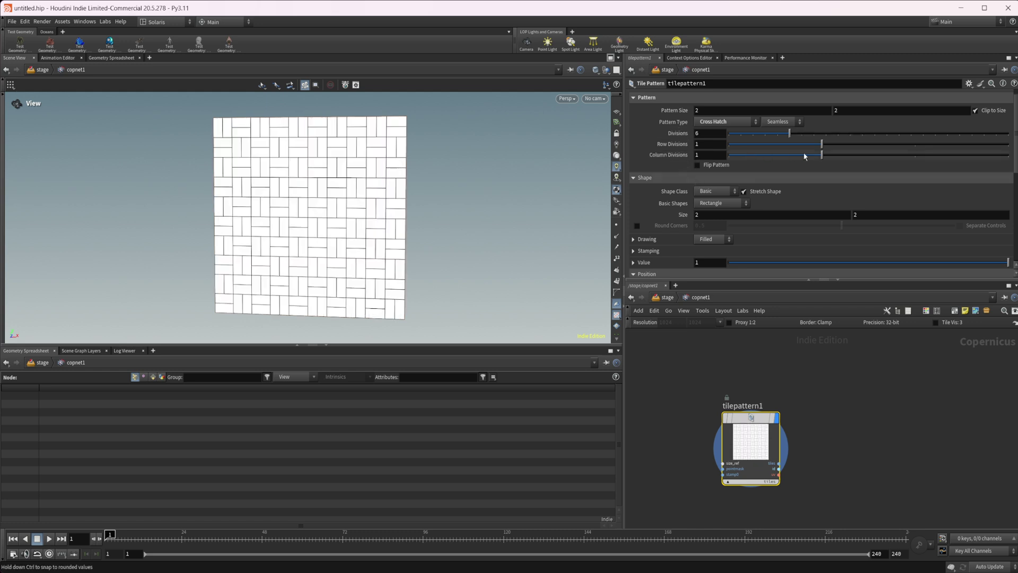
left_click(778, 122)
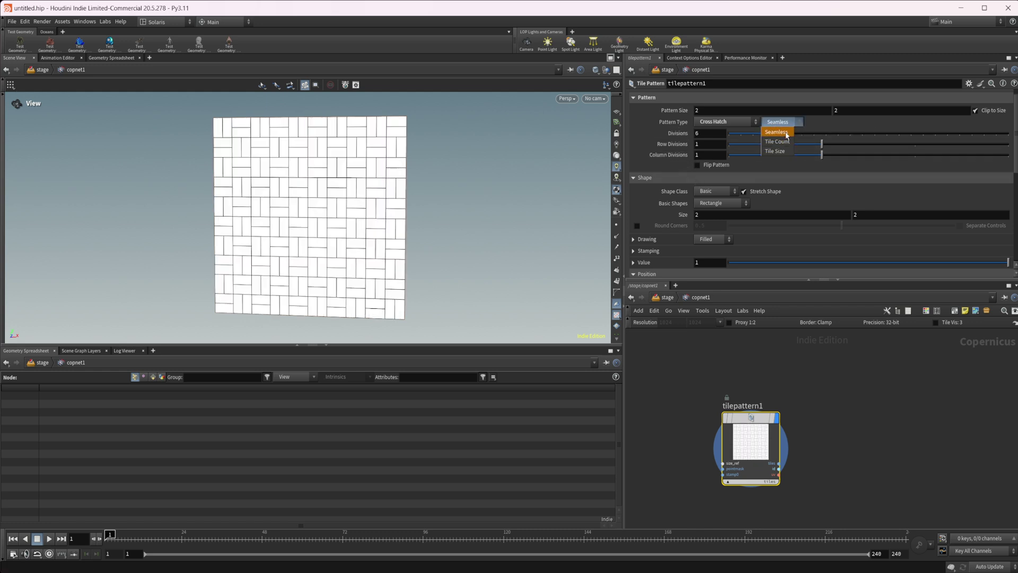
left_click(780, 145)
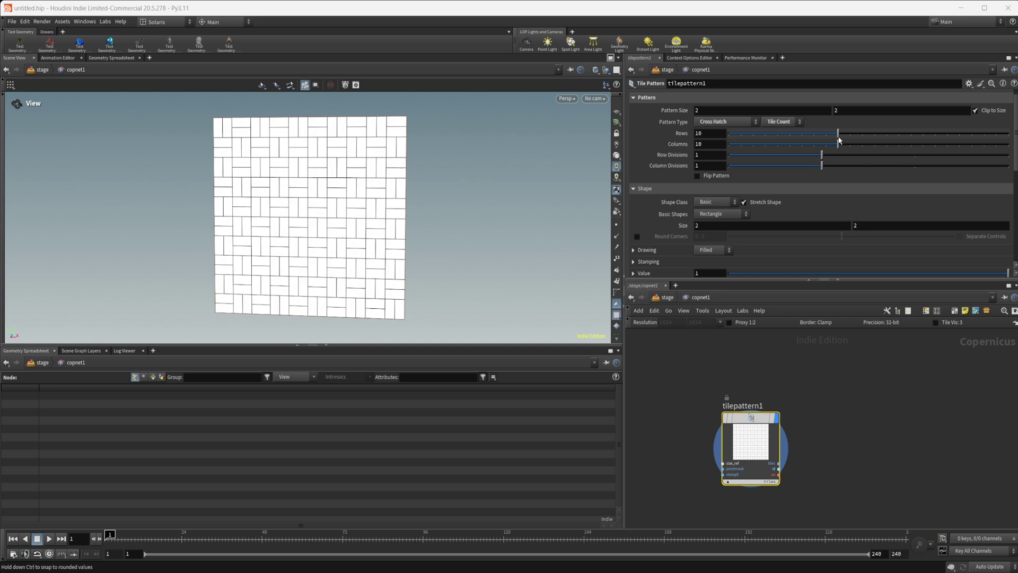
left_click_drag(838, 137, 874, 136)
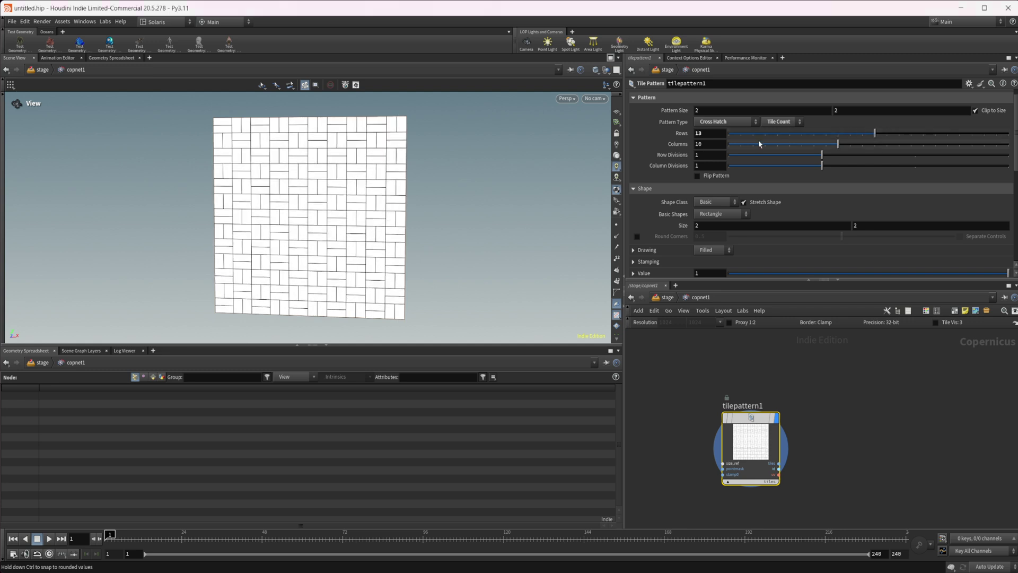
middle_click(675, 134, "ctrl")
left_click(779, 122)
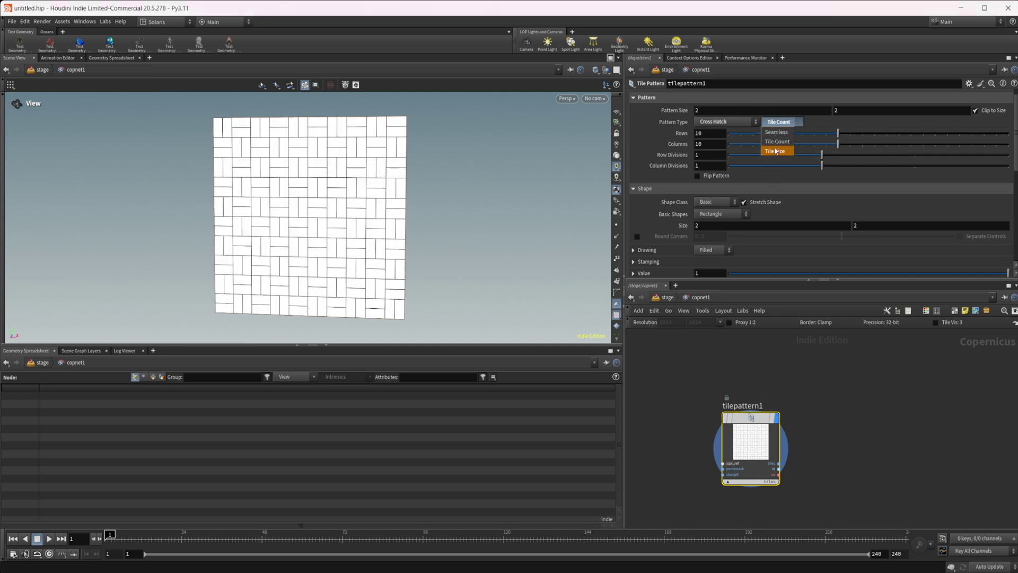
left_click(776, 151)
mouse_move(800, 136)
left_mouse_down()
mouse_move(881, 139)
mouse_move(785, 137)
left_mouse_up()
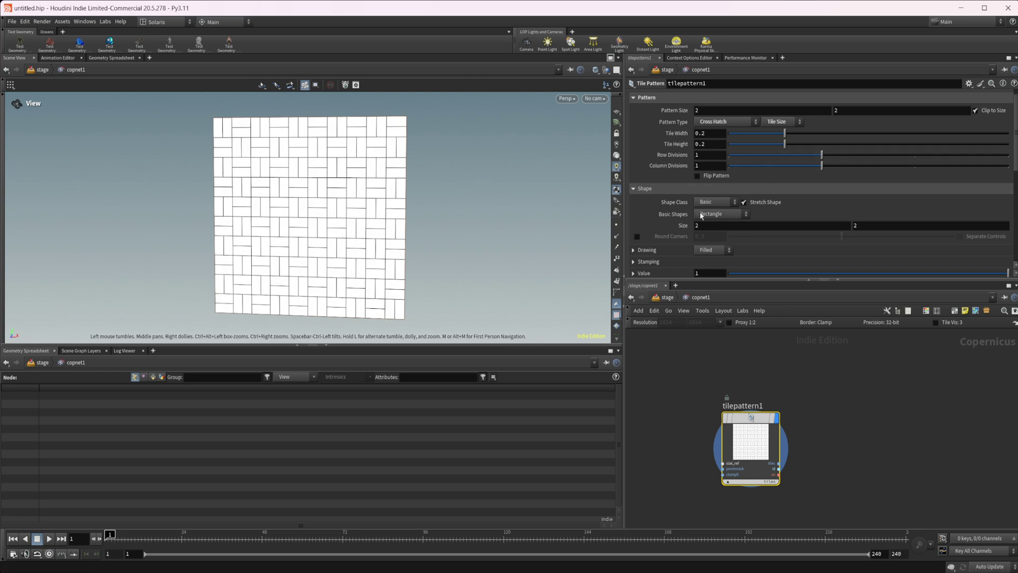
Switch to an unflipped Header Bond pattern and return sizing to Seamless with 6 divisions
left_click(710, 177)
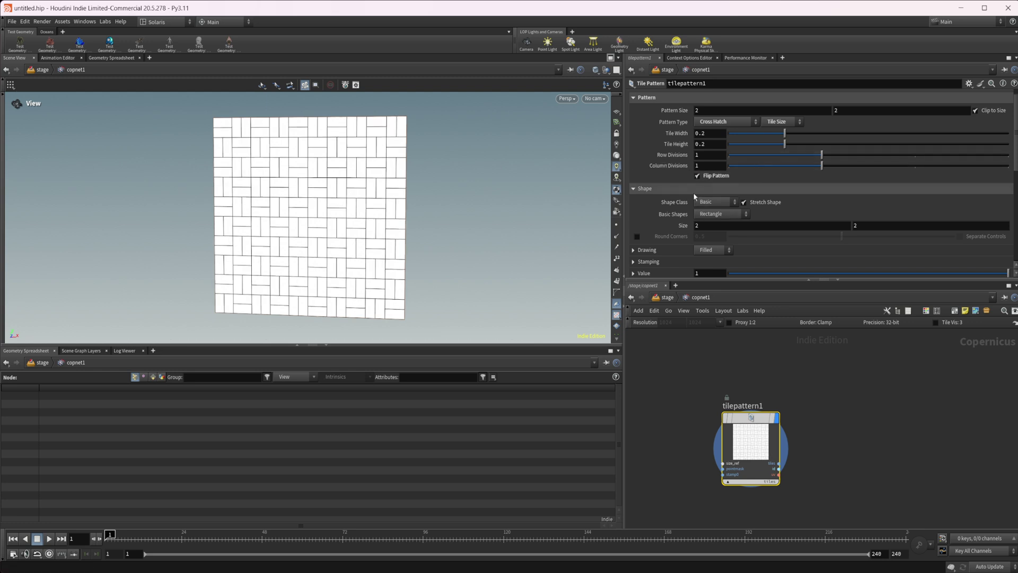
left_click(715, 176)
left_click(723, 122)
left_click(721, 134)
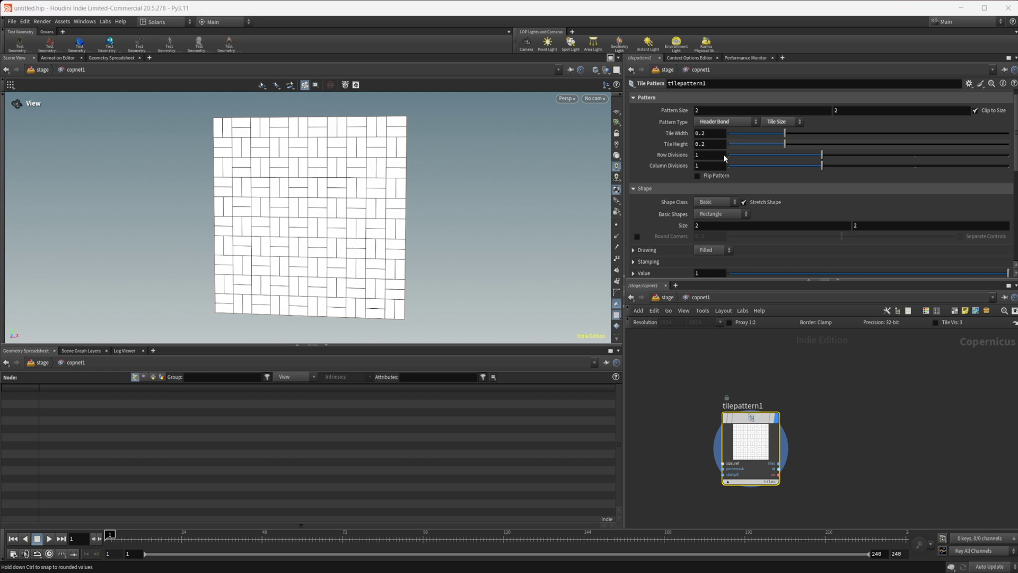
left_click(721, 154)
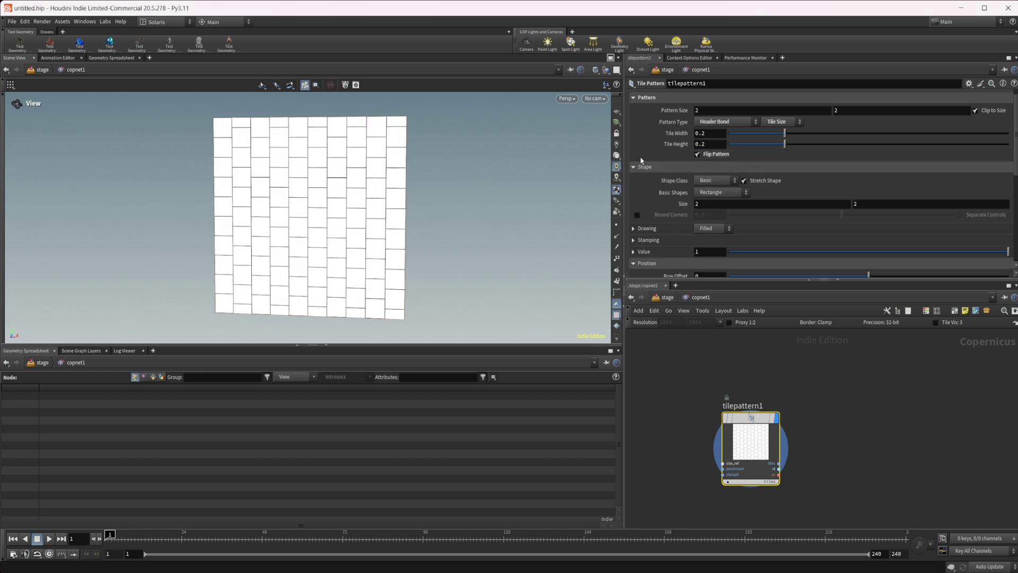
left_click(722, 156)
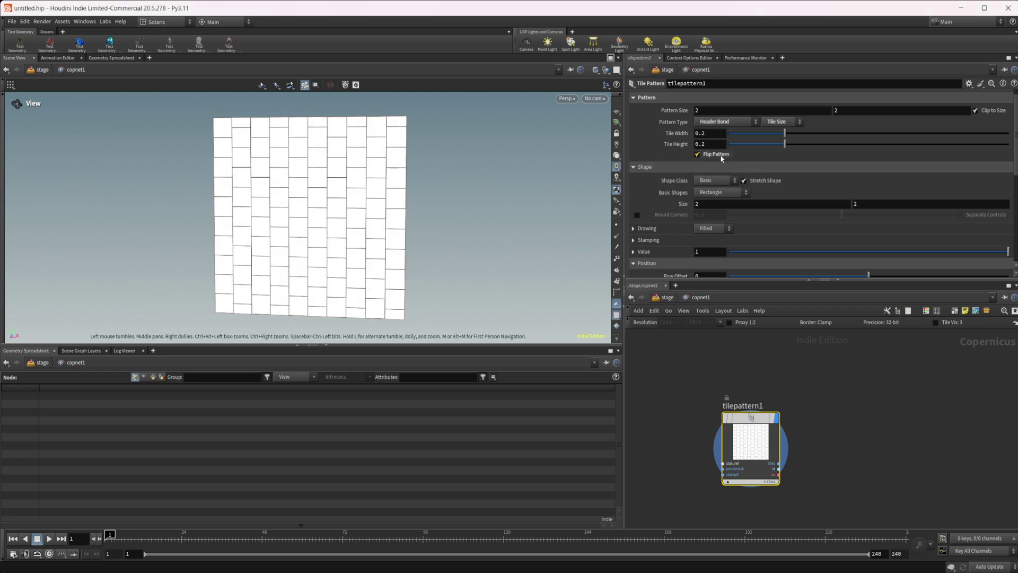
left_click(779, 122)
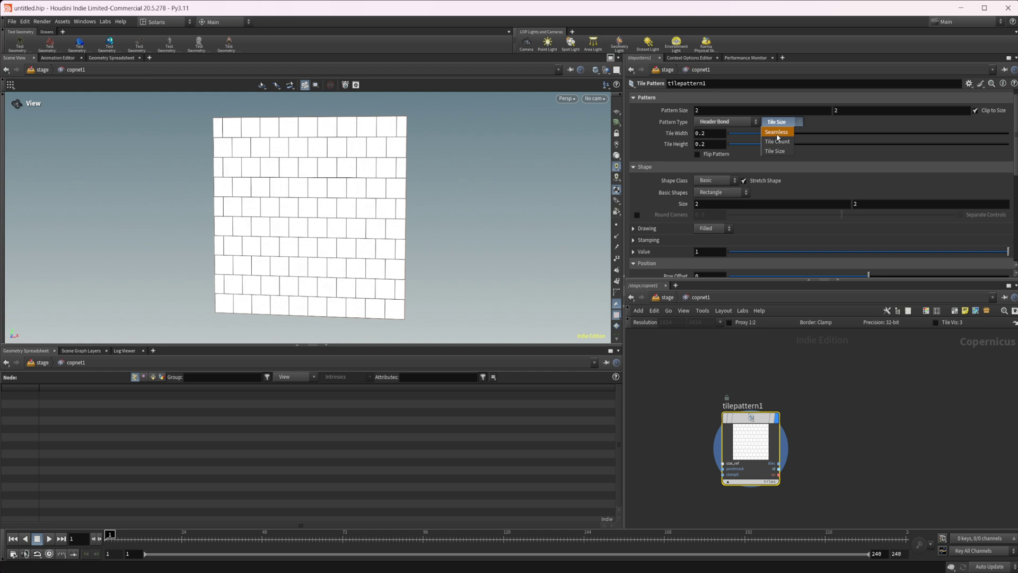
left_click(776, 132)
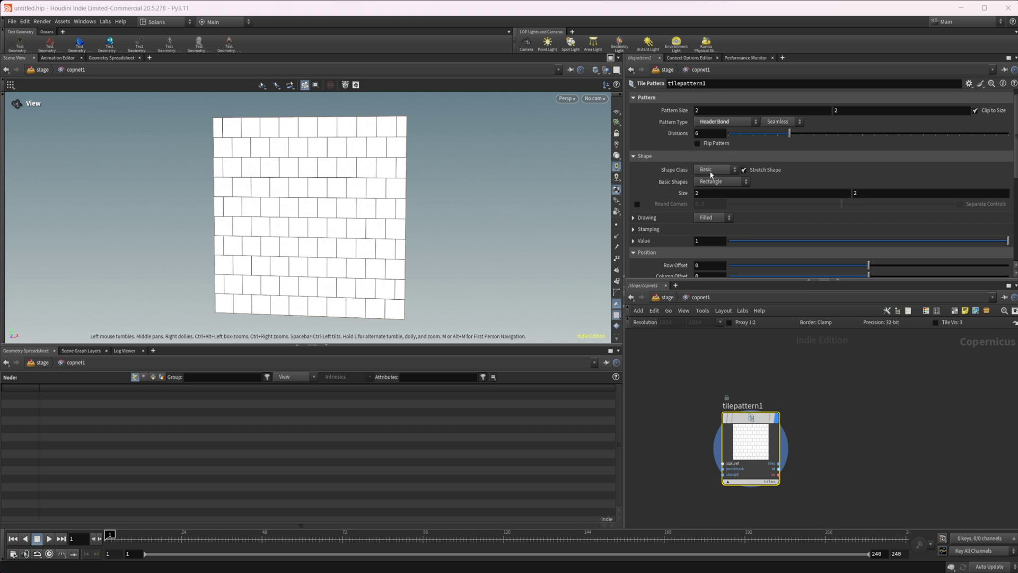
key("h")
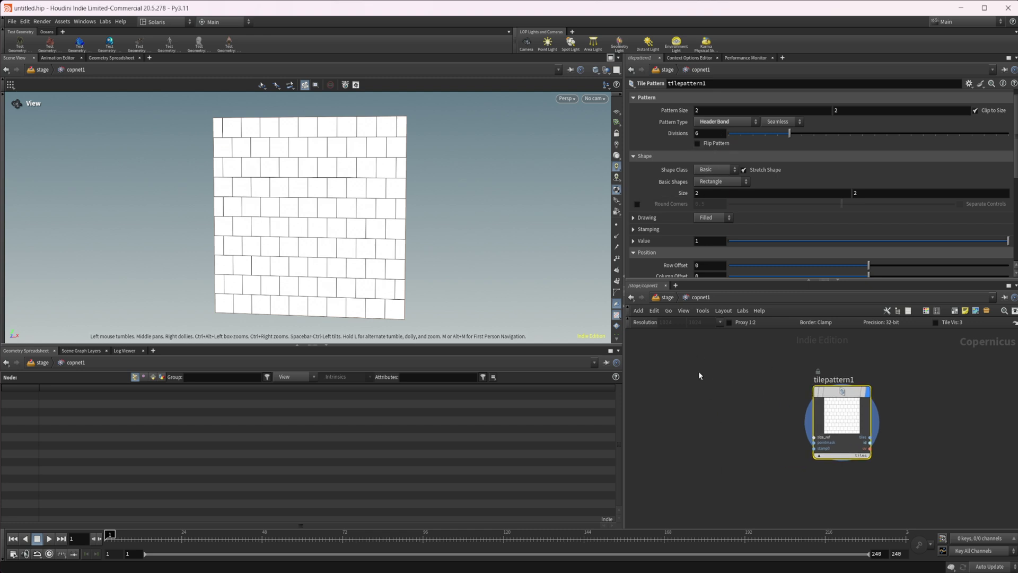
left_click(711, 171)
left_click(712, 179)
left_click(713, 170)
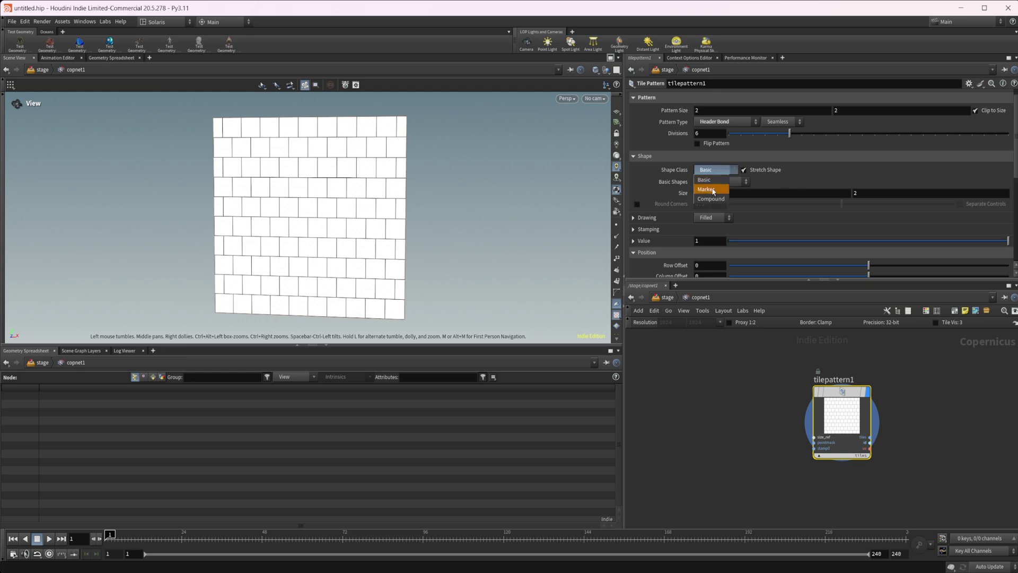
left_click(713, 189)
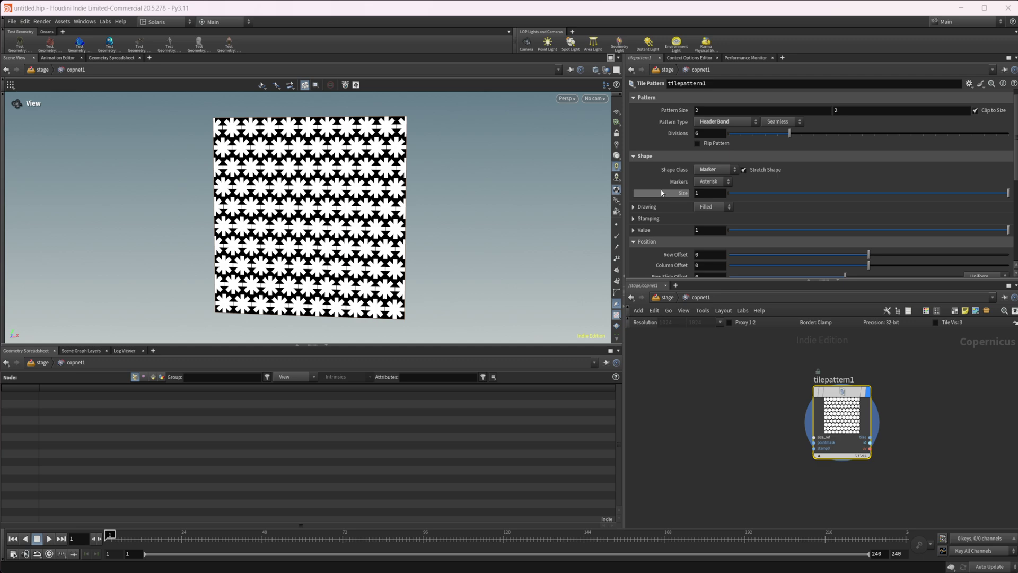
left_click(713, 181)
left_click(710, 200)
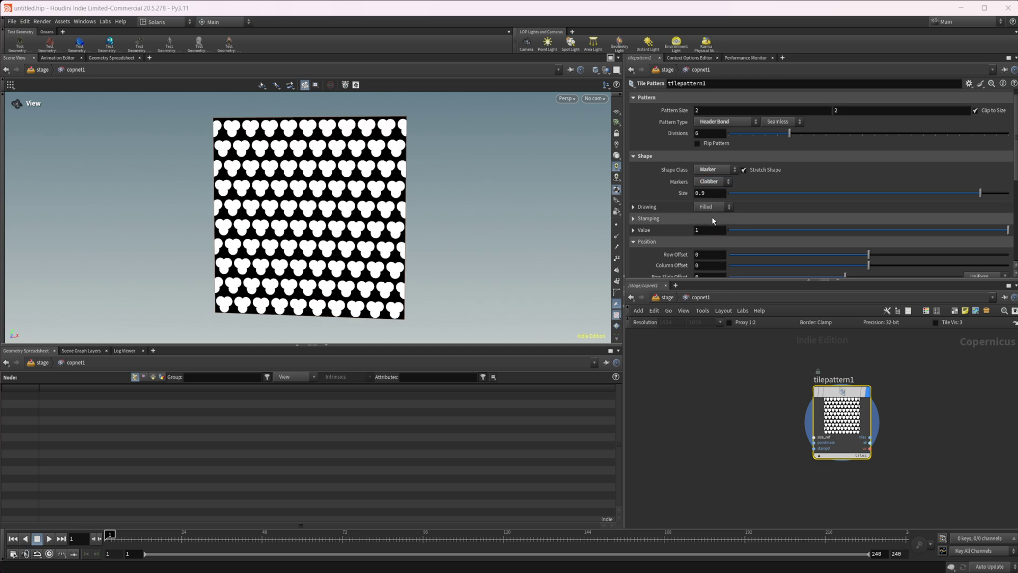
left_click(713, 182)
left_click(710, 180)
left_click(713, 169)
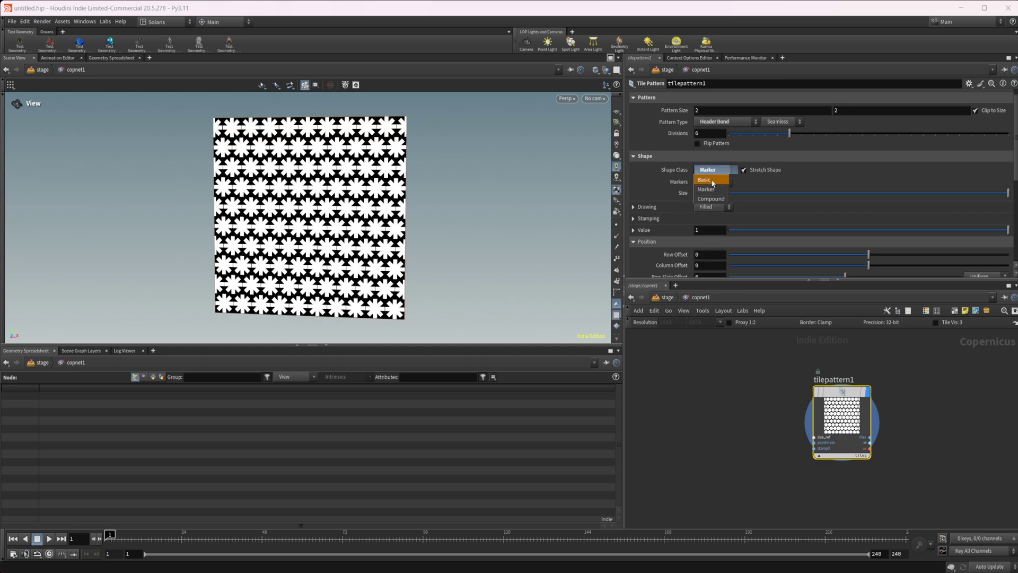
left_click(713, 180)
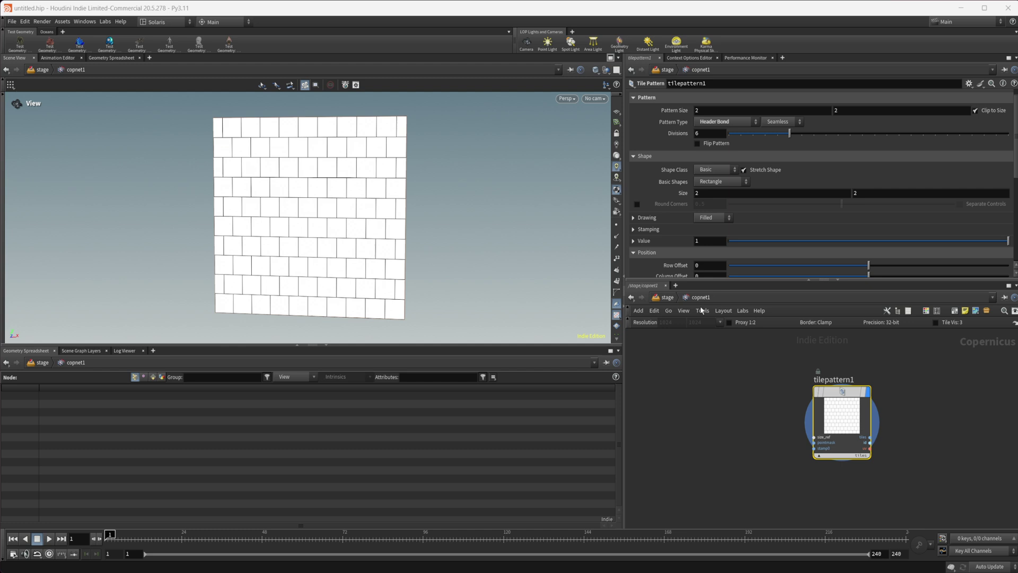
Add an SDF Shape circle node and position it left of the tile pattern
key("Tab")
mouse_move(697, 427)
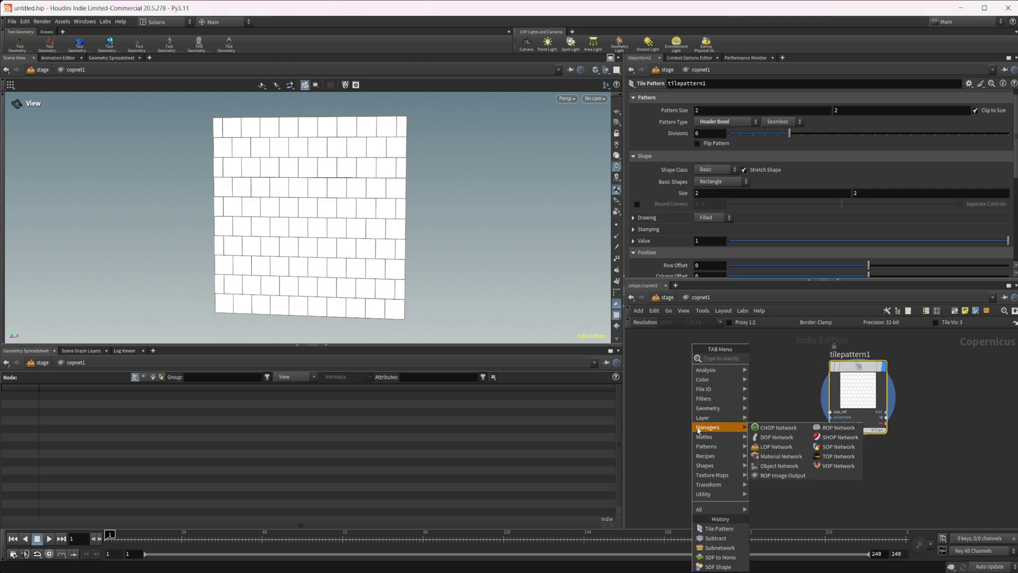
type("sdf s")
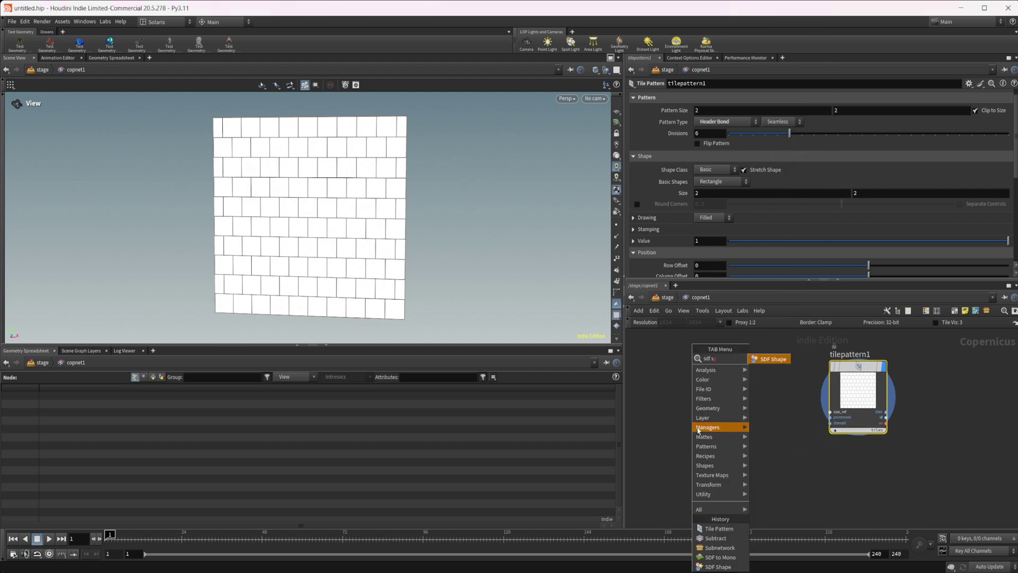
left_click(773, 378)
left_click(692, 440)
middle_click_drag(706, 441, 758, 458)
left_click_drag(758, 459, 705, 428)
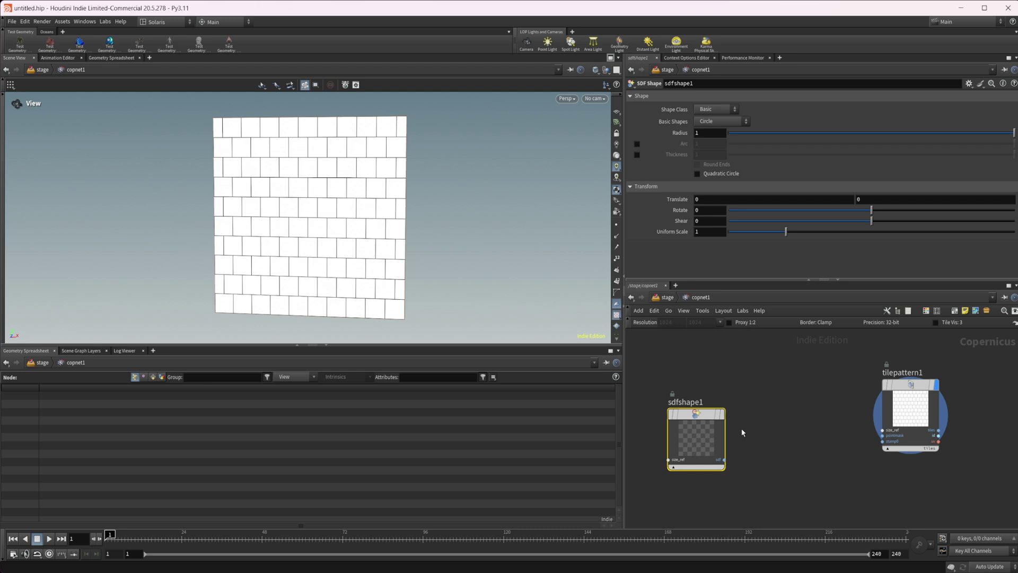
Add an SDF to Mono node fed by the SDF shape, wiring its output into tilepattern1's stamp input
key("Tab")
type("sdf")
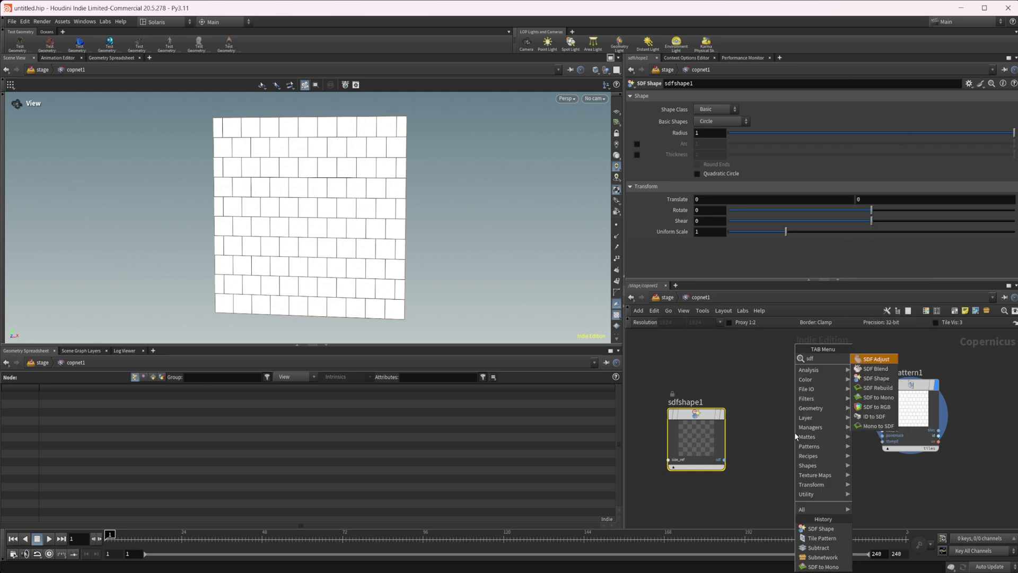
key("Down")
key("Down")
key("Down")
key("Down")
key("Return")
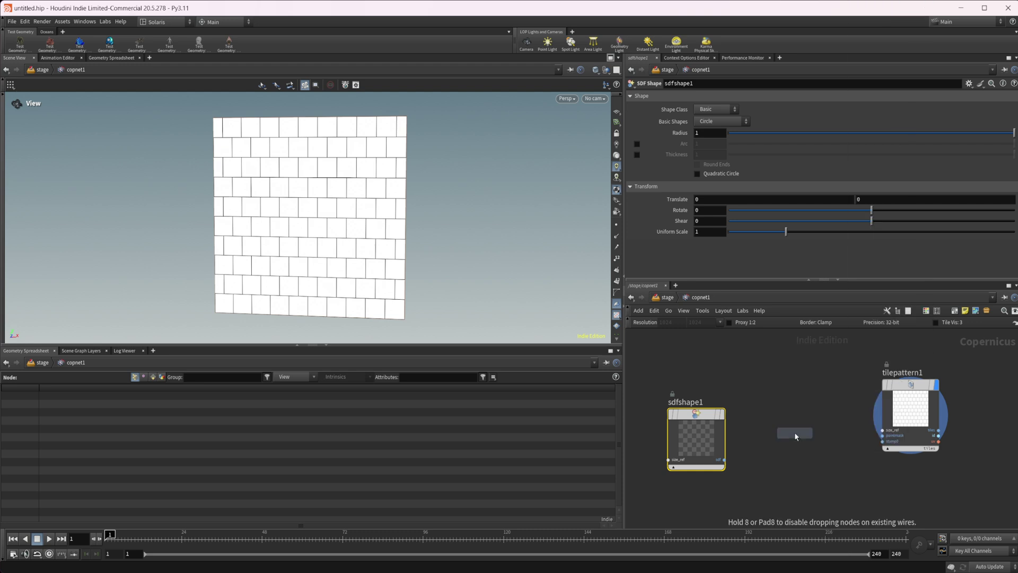
left_click(794, 432)
left_click_drag(774, 440, 768, 421)
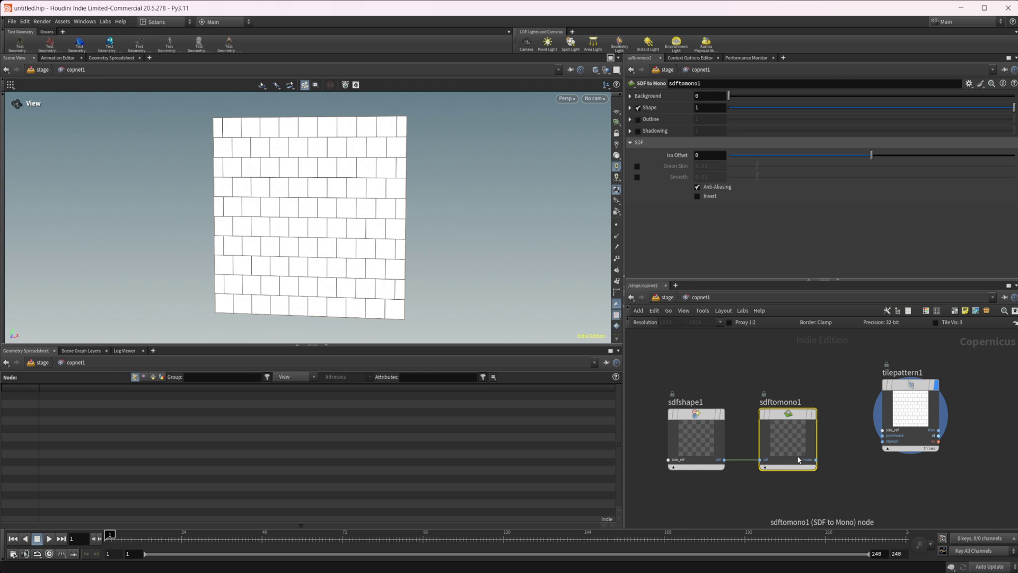
left_click_drag(811, 459, 882, 441)
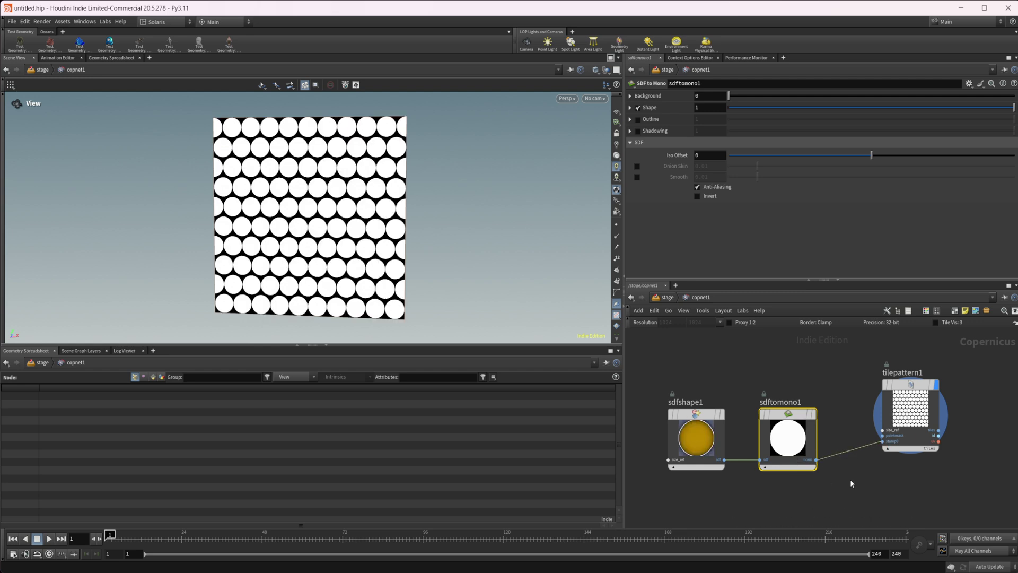
Set sdfshape1's Basic Shape to Rectangle and cut the wire into the stamp input
middle_click_drag(854, 421, 824, 421)
left_click(665, 416)
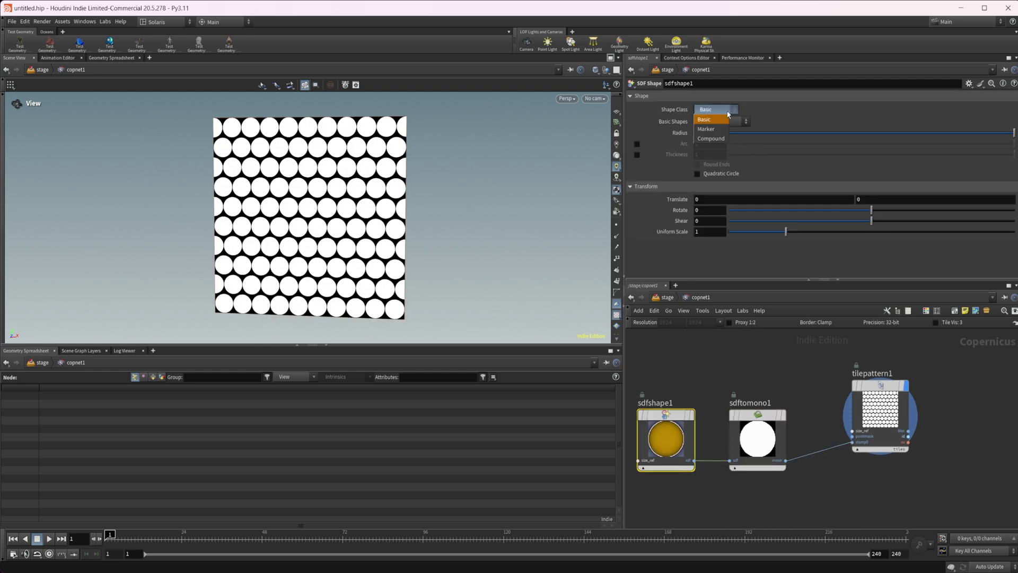
left_click(746, 122)
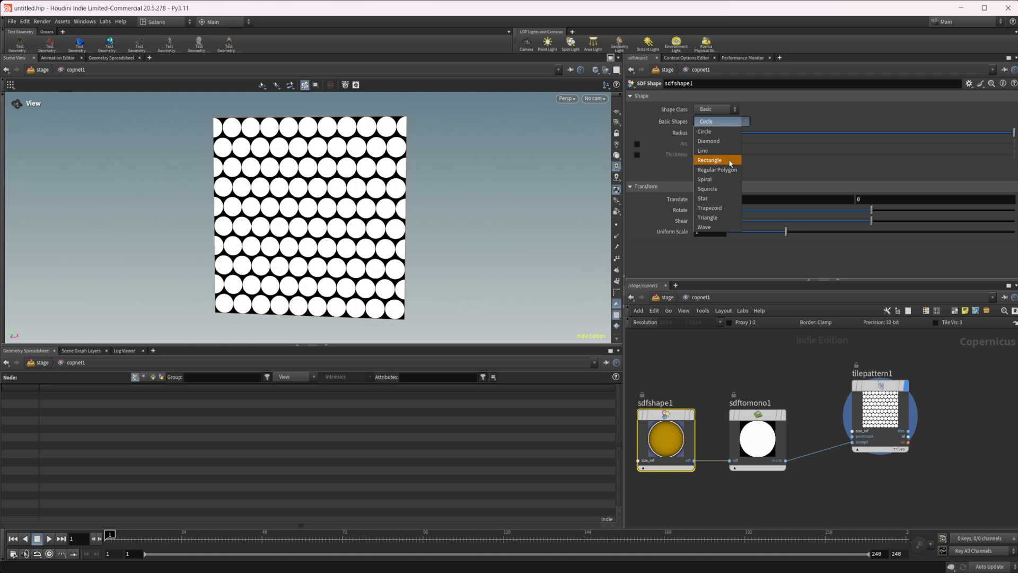
left_click(713, 159)
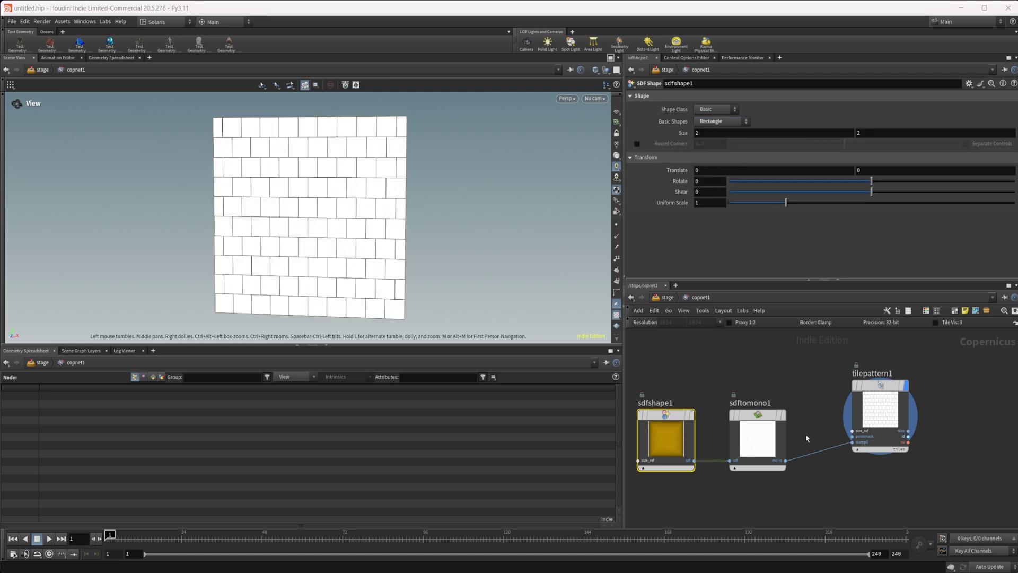
key("y")
left_click_drag(809, 435, 852, 442)
Change sdfshape1 to a Diamond and view tilepattern1's white diamonds
scroll(841, 481, "up", 2)
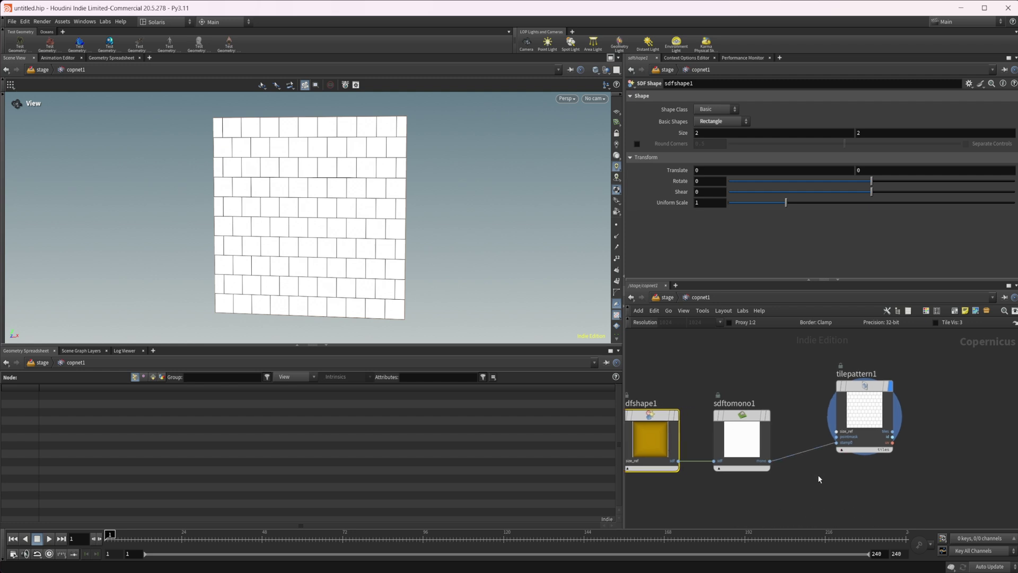
middle_click_drag(841, 482, 861, 483)
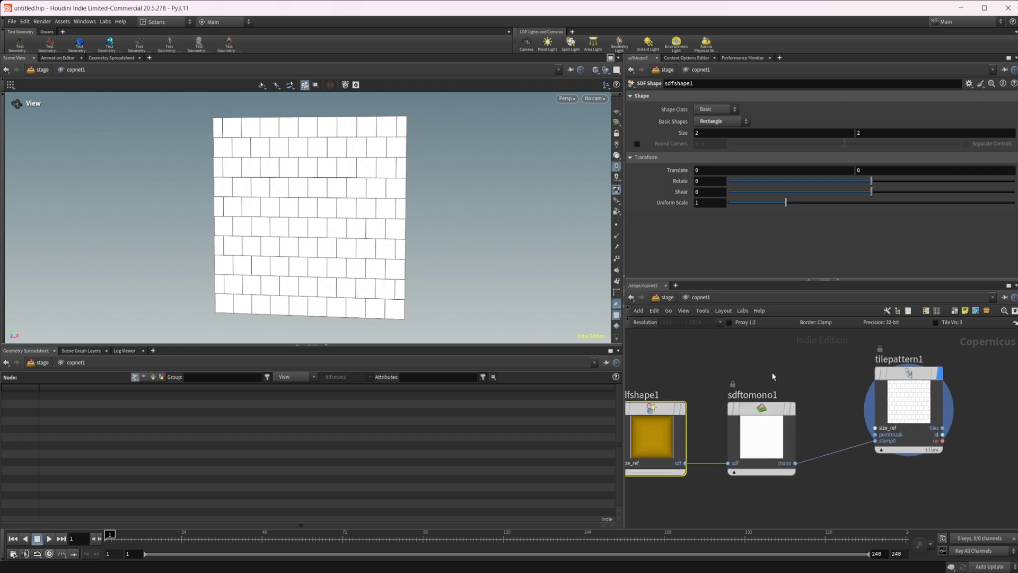
left_click(721, 120)
left_click(713, 150)
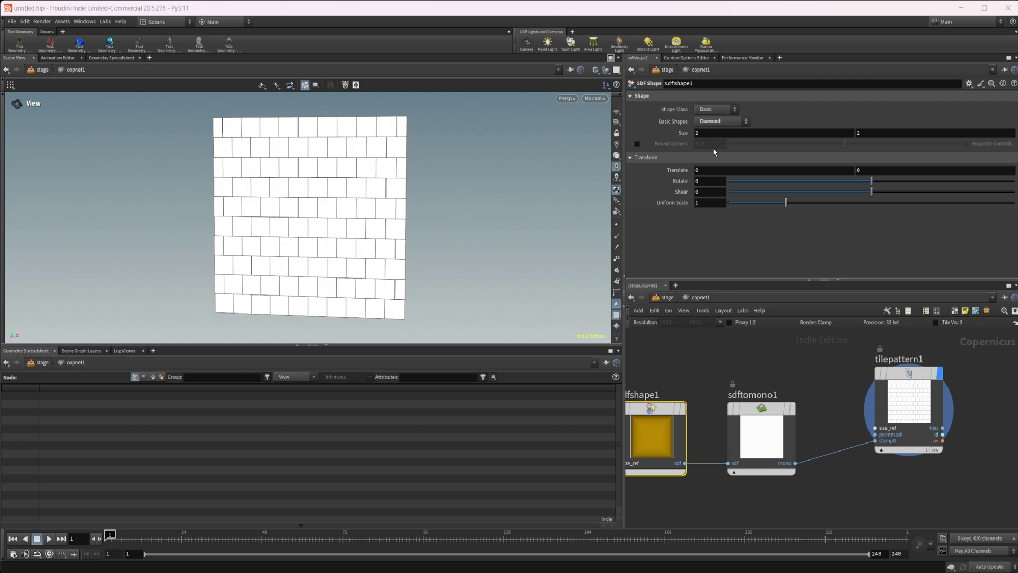
left_click(870, 398)
middle_click_drag(757, 355, 781, 367)
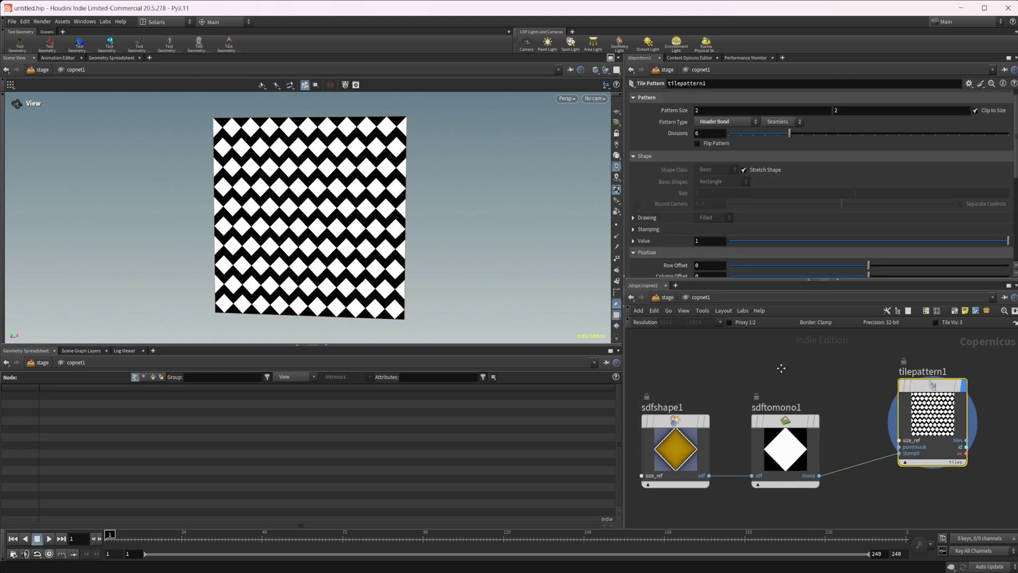
scroll(716, 408, "down", 1)
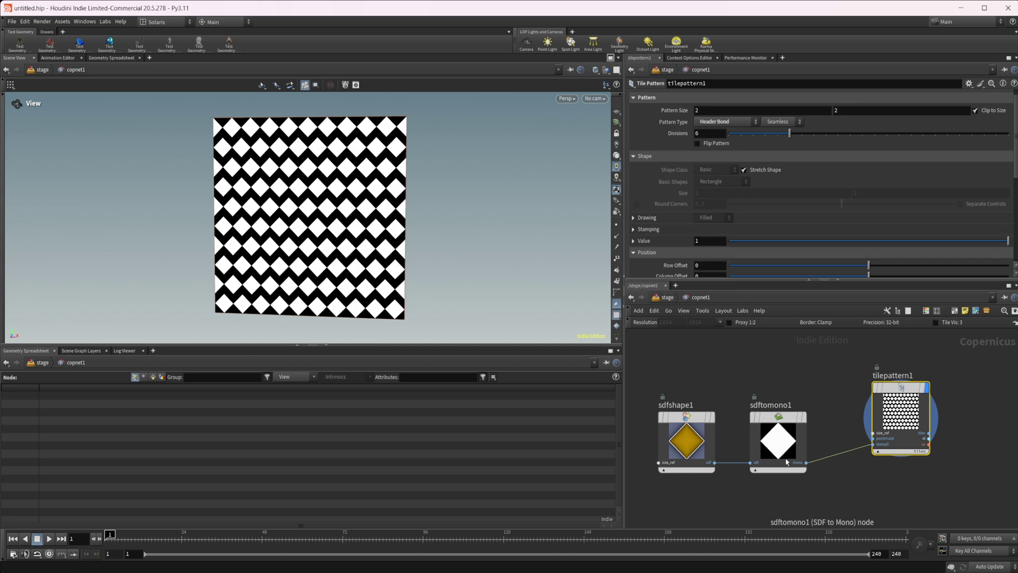
Duplicate the SDF Shape and SDF to Mono pair above and make the copy a Squircle
middle_click_drag(757, 480, 806, 439)
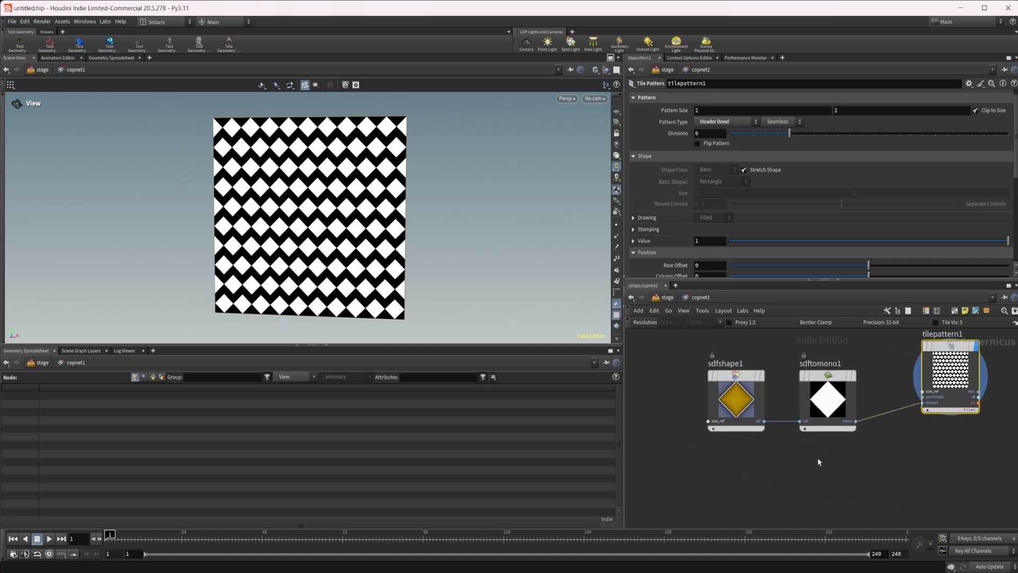
left_click_drag(820, 466, 738, 391)
left_click_drag(810, 411, 752, 393)
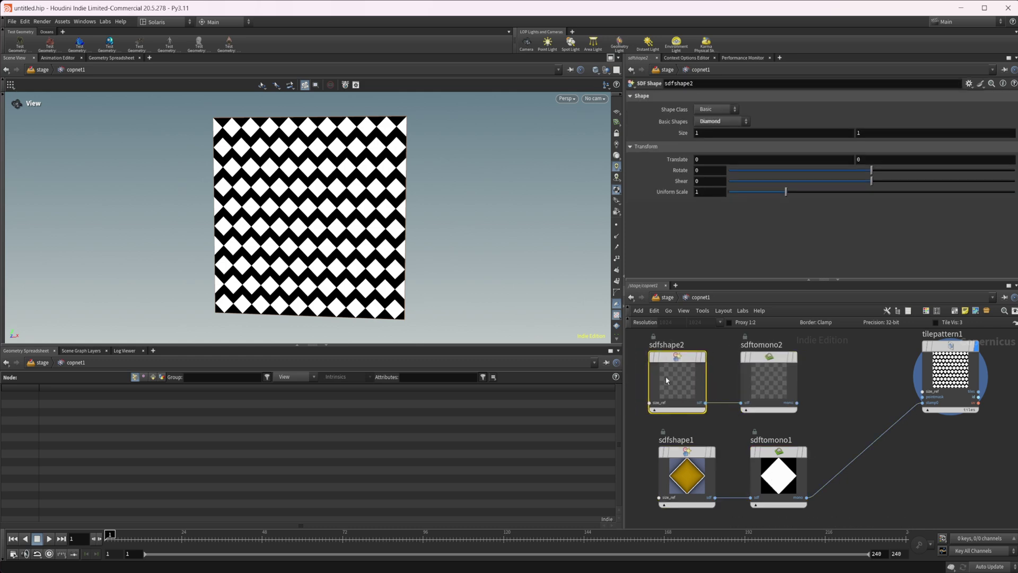
left_click(724, 122)
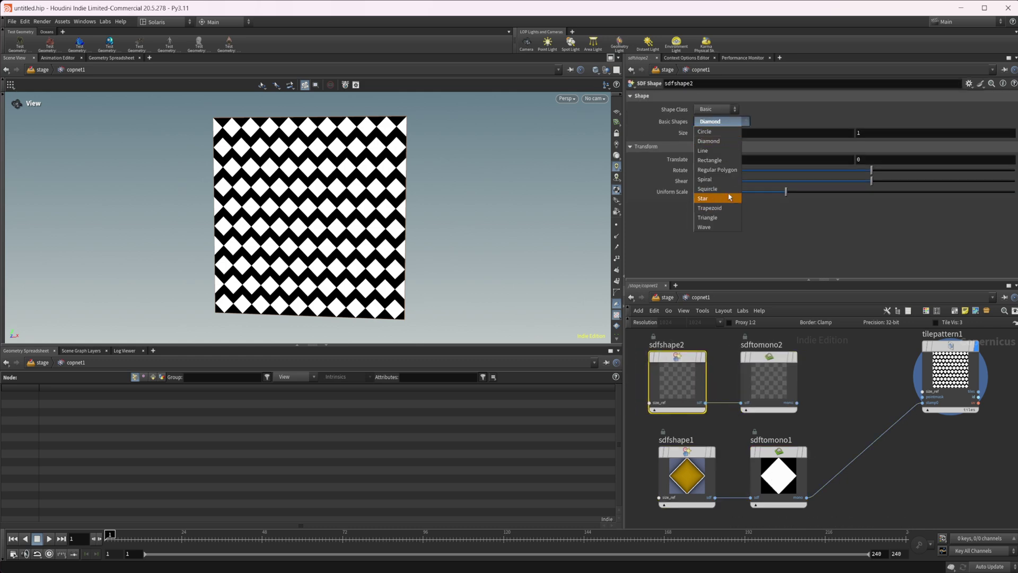
left_click(708, 198)
Insert a Subtract node cutting the diamond mask from the squircle into tilepattern1
key("Tab")
type("subtr")
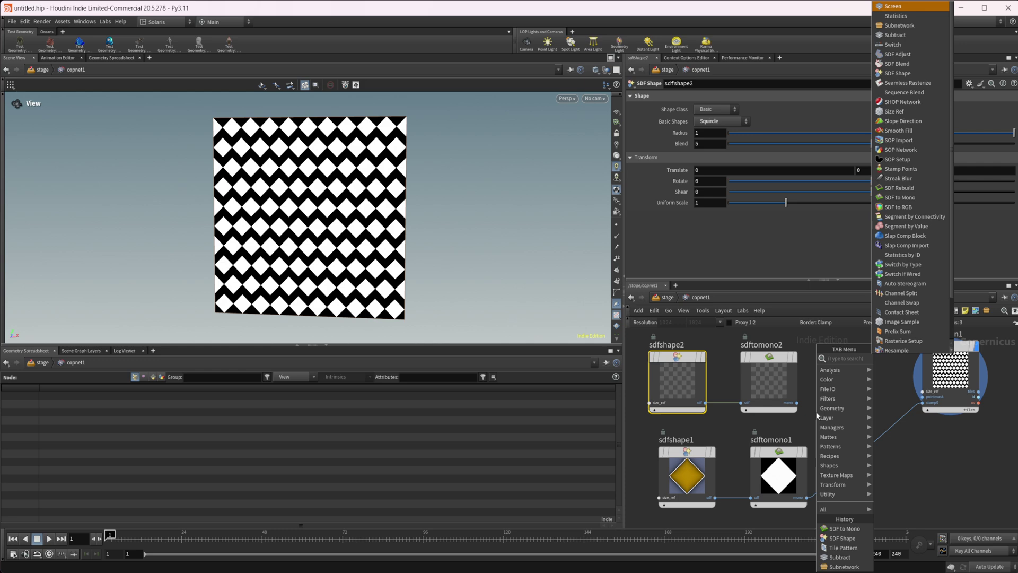
key("Return")
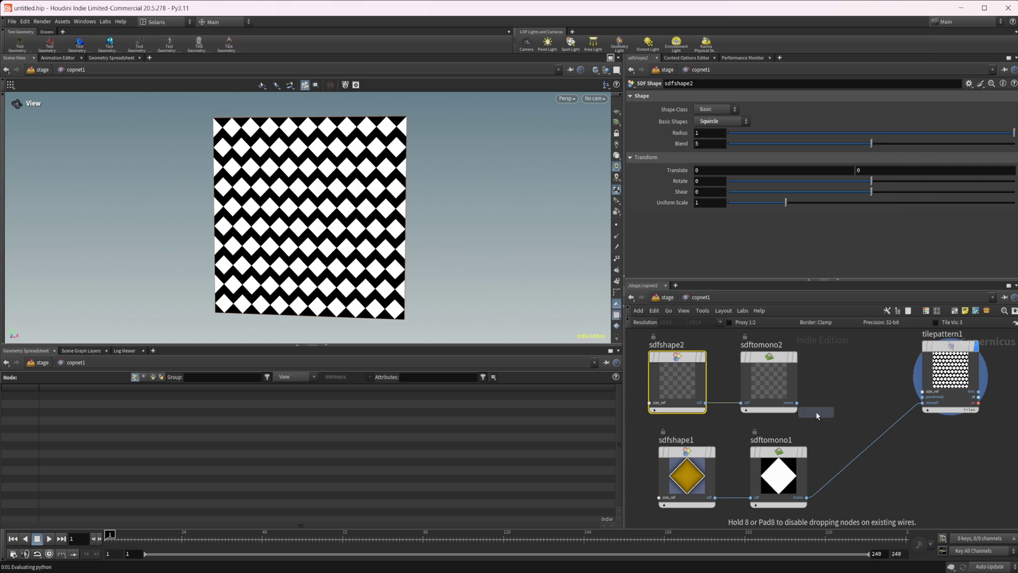
left_click(832, 390)
left_click_drag(796, 402, 856, 418)
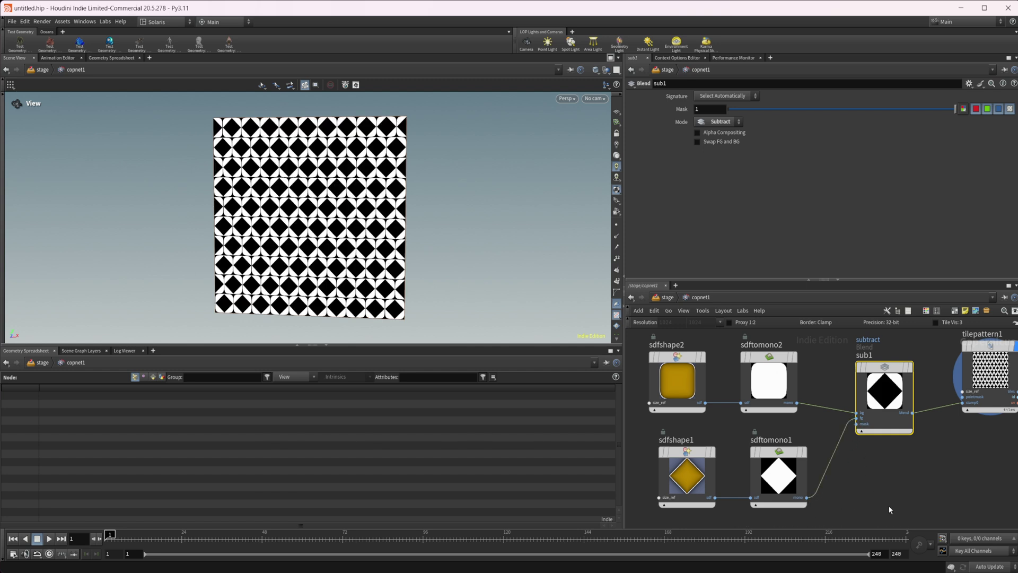
middle_click_drag(861, 484, 797, 504)
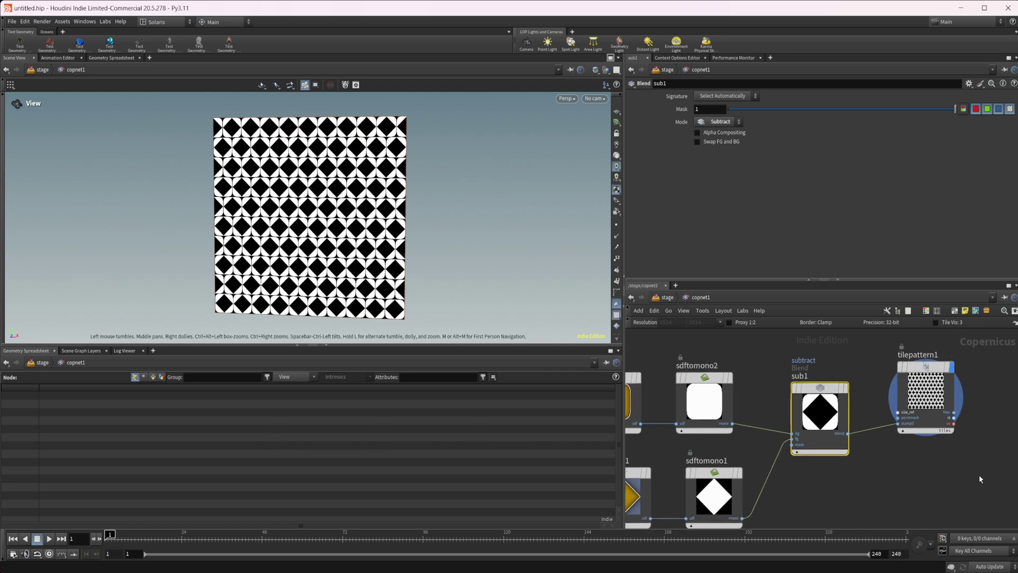
middle_click_drag(753, 451, 727, 465)
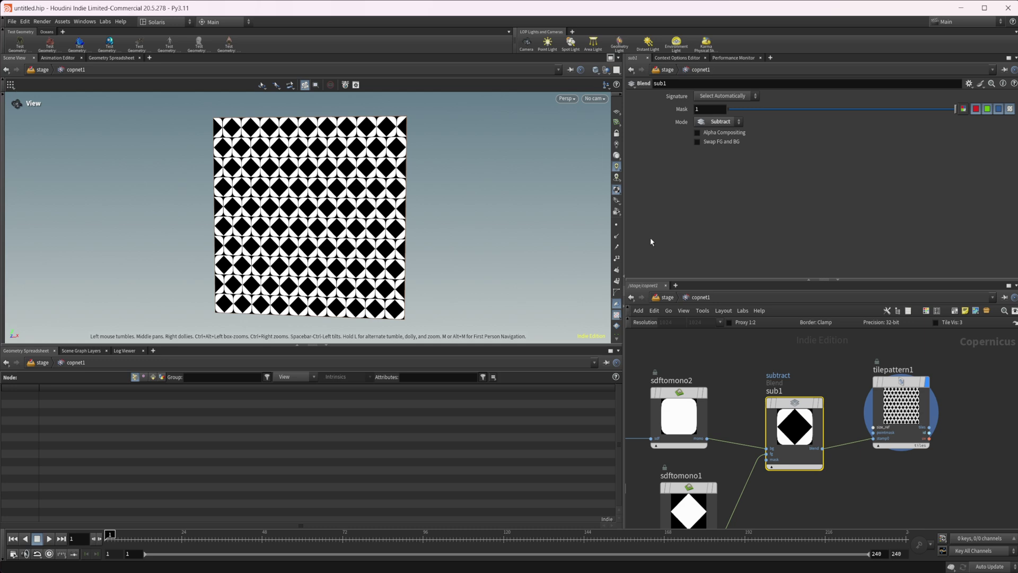
Cycle tilepattern1 through Stack, Monk, Double English and Herringbone 3:2 bonds, ending on English Bond
left_click(894, 389)
left_click(733, 124)
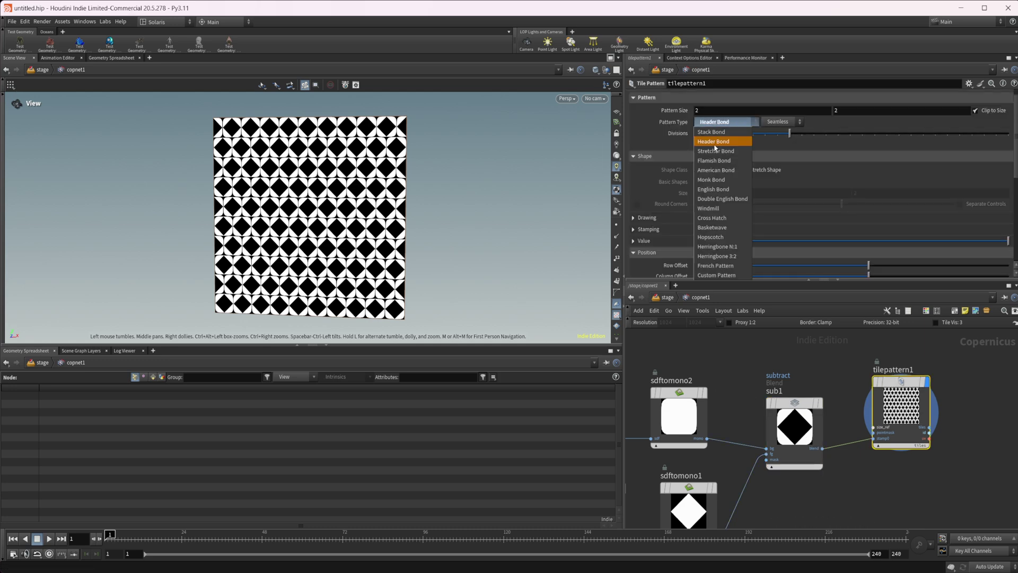
left_click(711, 132)
left_click(722, 122)
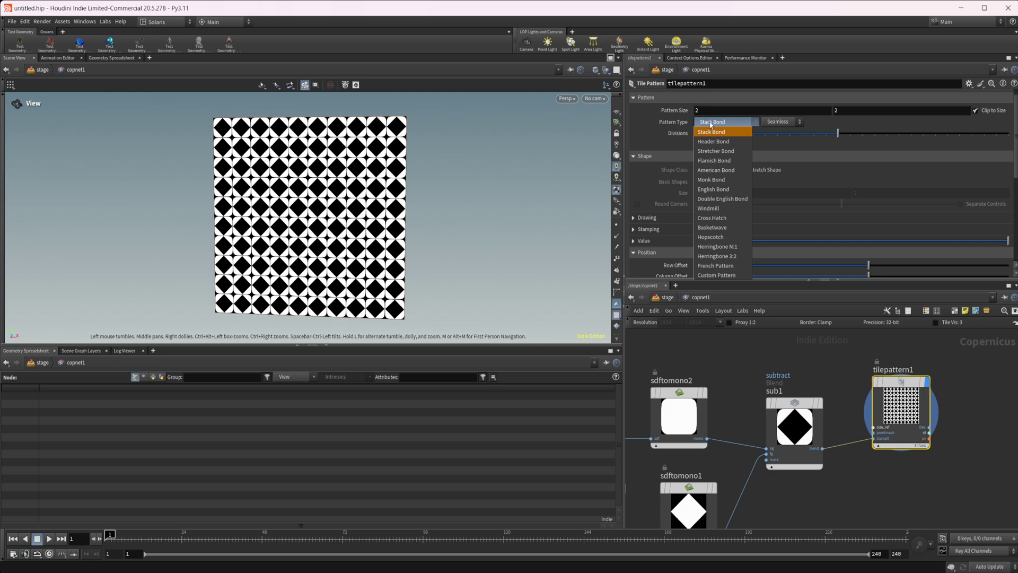
left_click(710, 180)
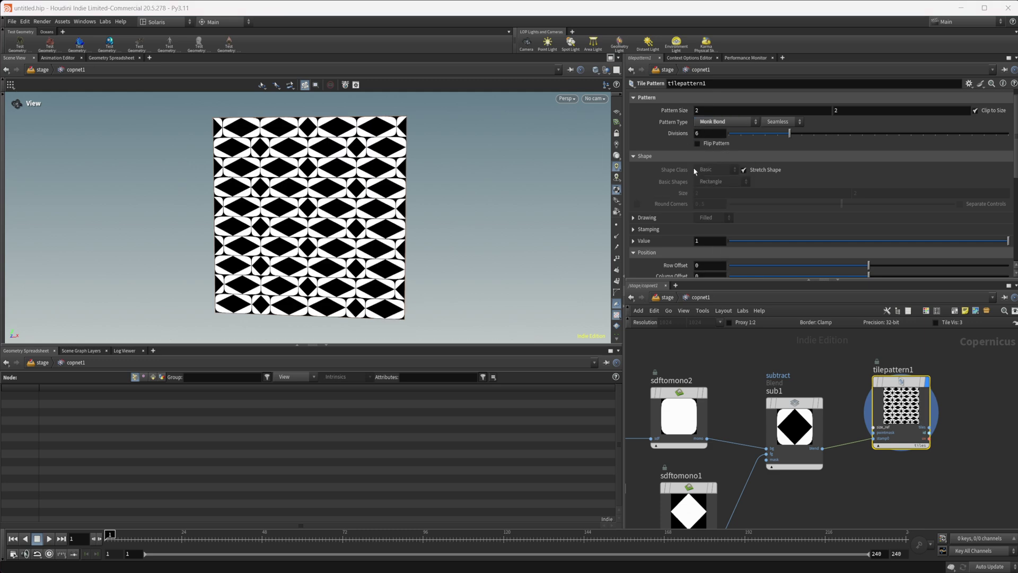
left_click(741, 123)
left_click(715, 205)
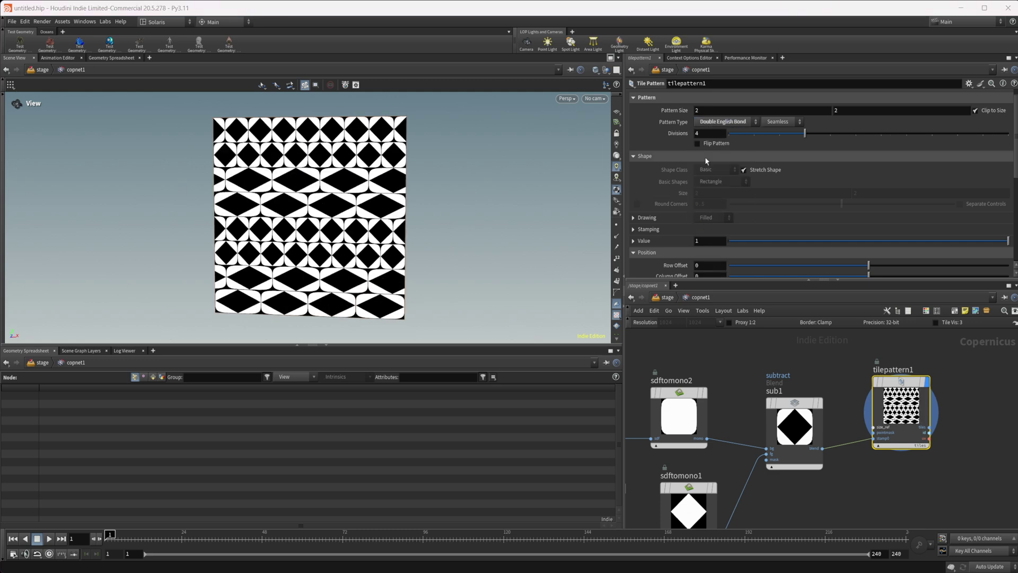
left_click(726, 121)
left_click(712, 181)
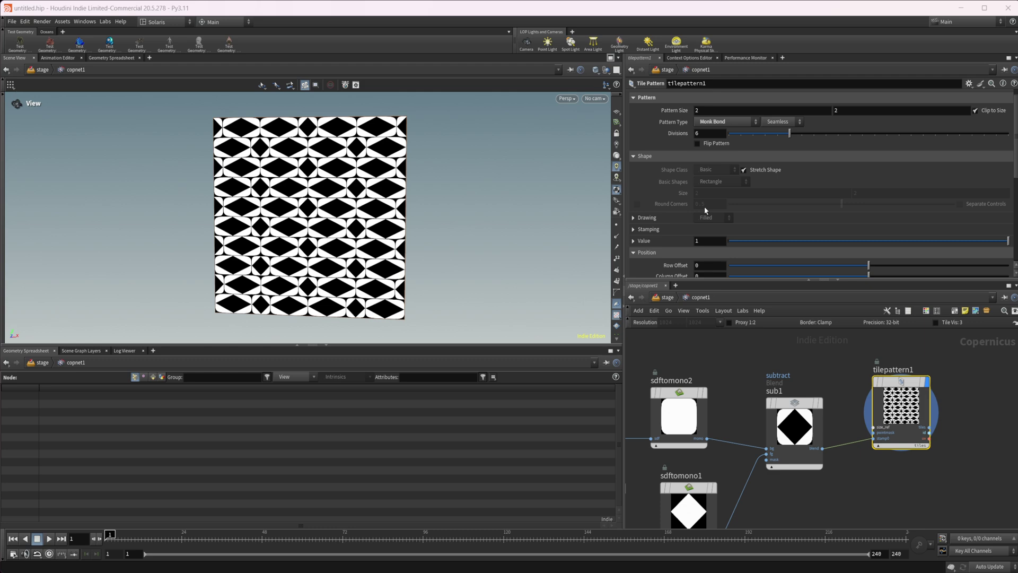
left_click(725, 122)
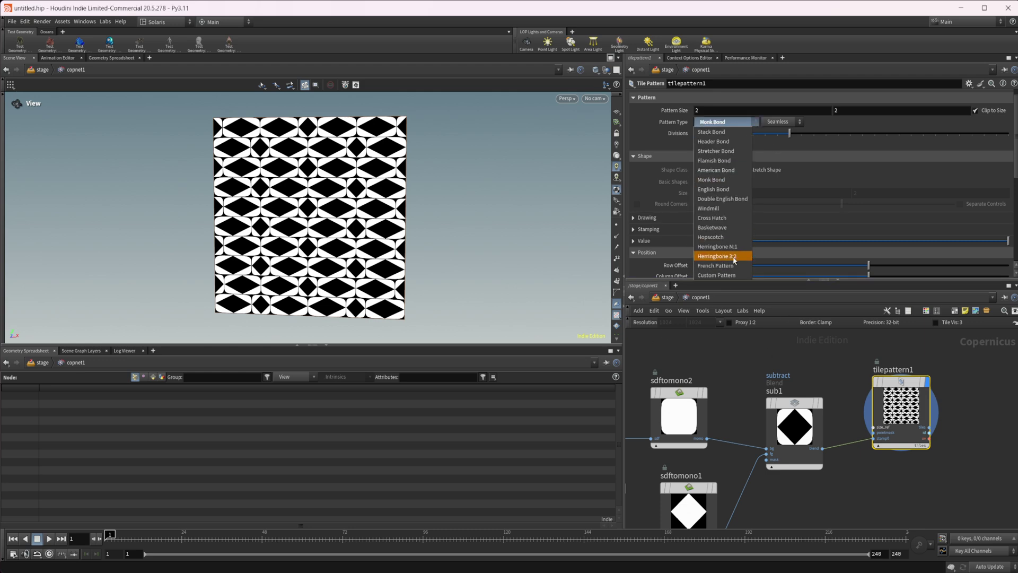
left_click(710, 256)
left_click(726, 123)
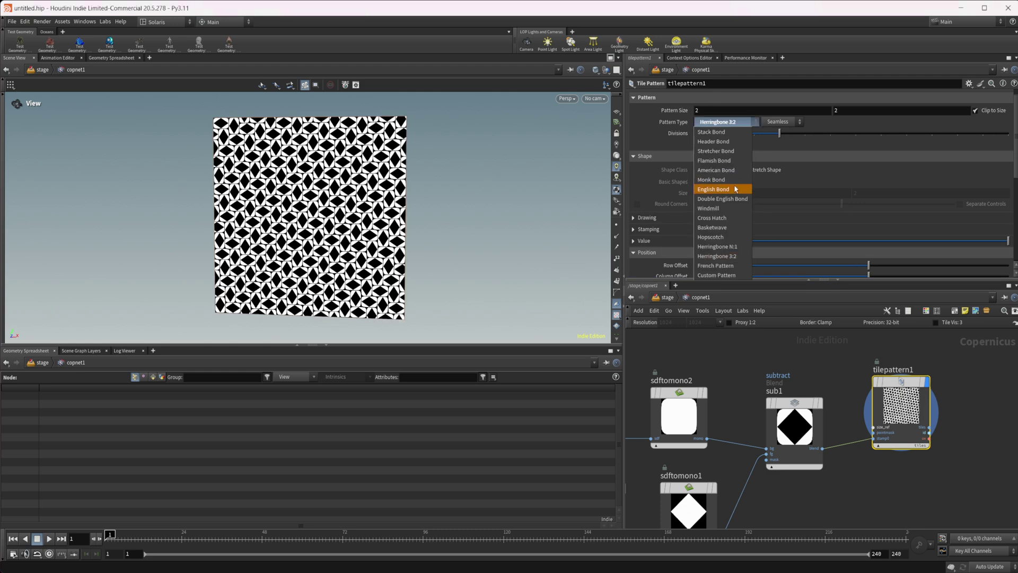
left_click(713, 189)
middle_click_drag(831, 467, 855, 461)
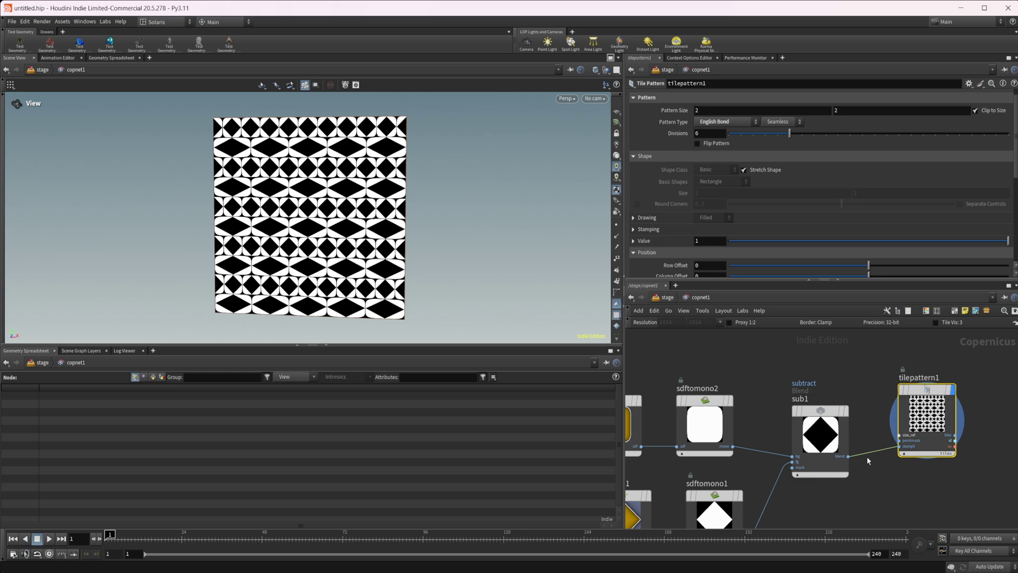
middle_click_drag(860, 502, 870, 486)
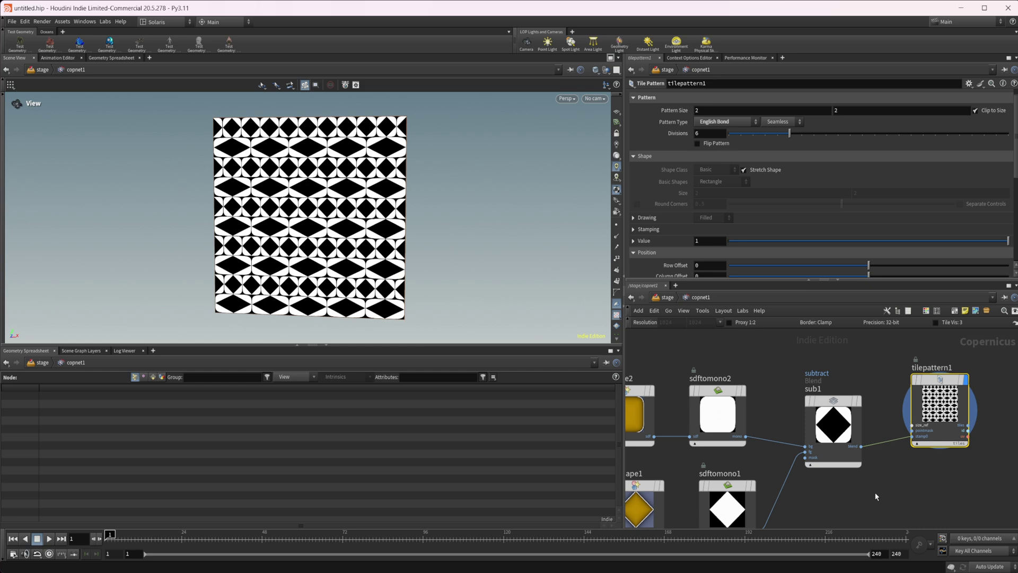
middle_click_drag(877, 489, 808, 500)
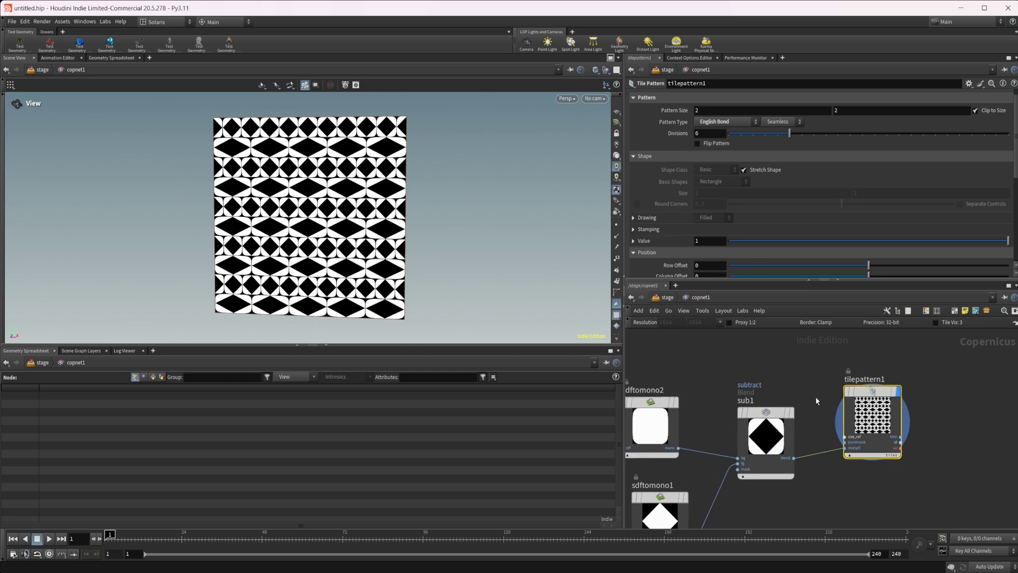
middle_click_drag(798, 378, 881, 393)
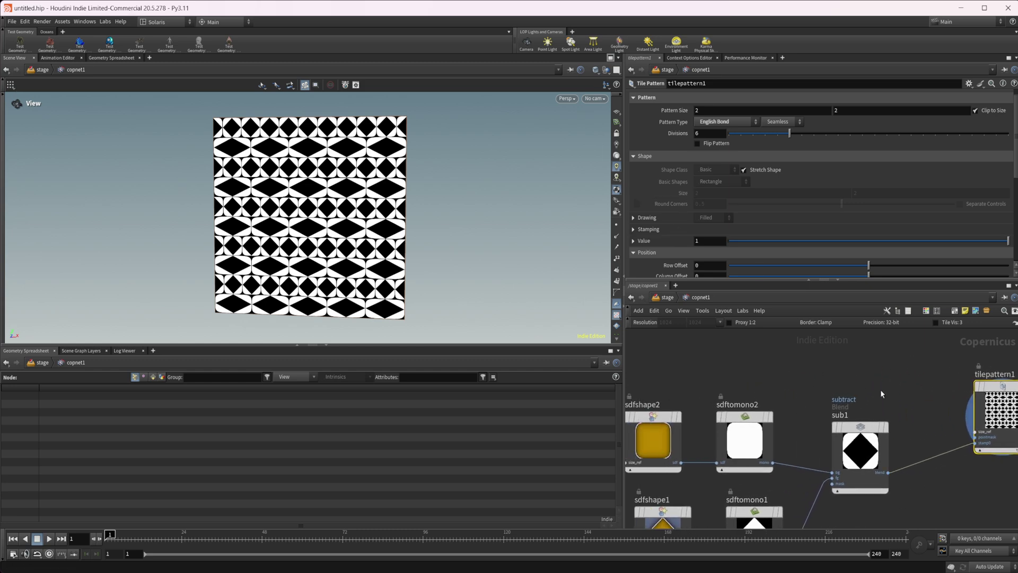
middle_click_drag(720, 377, 740, 380)
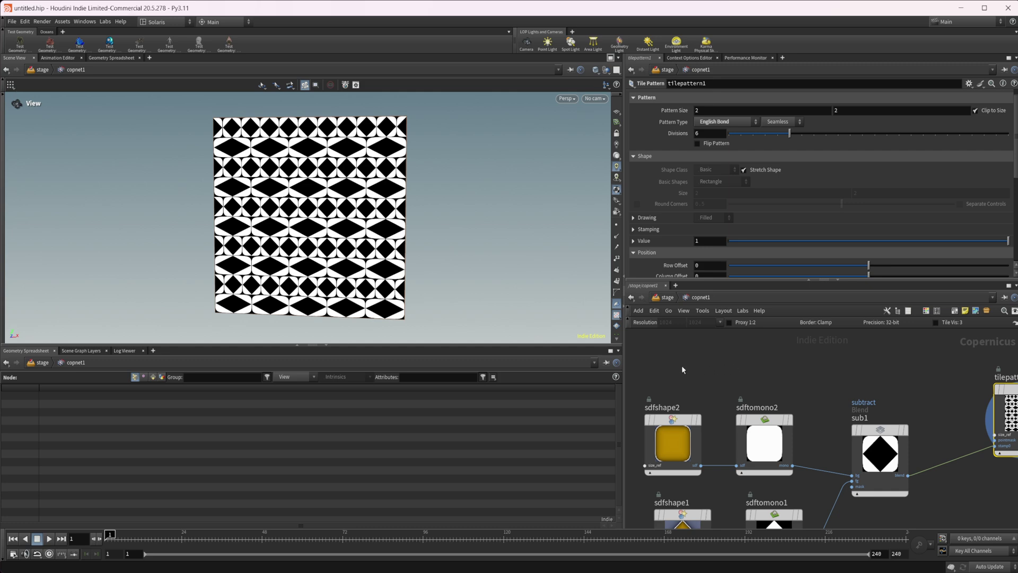
left_click_drag(675, 366, 765, 443)
Copy and paste the sdfshape2/sdftomono2 pair, placing sdfshape3 and sdftomono3 above
key("ctrl+c")
key("ctrl+v")
middle_click_drag(871, 370, 880, 421)
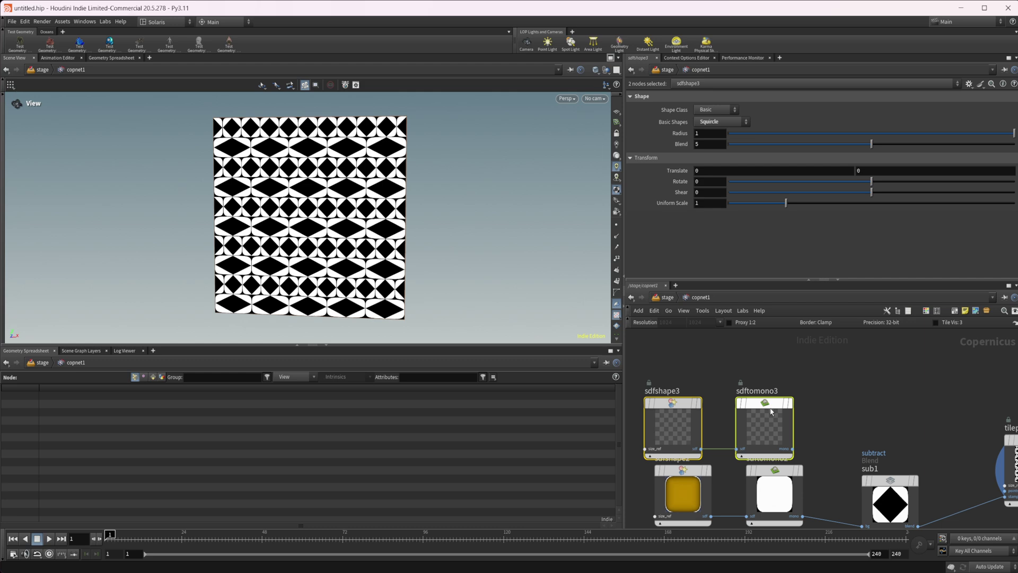
left_click_drag(776, 418, 780, 395)
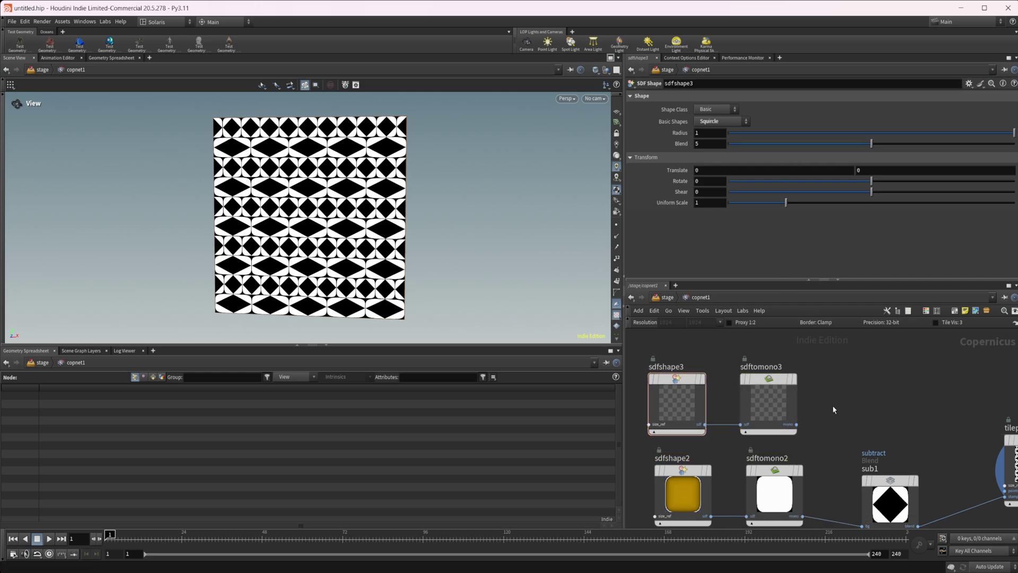
Display sdfshape3 and change its Shape Class to an Asterisk marker
left_click(701, 394)
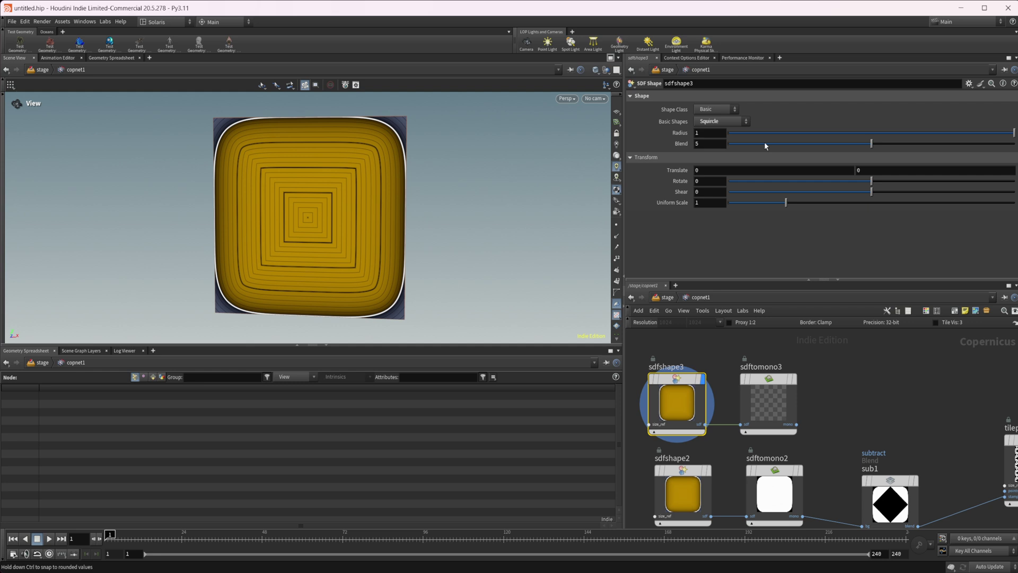
left_click(716, 122)
left_click(715, 109)
left_click(710, 120)
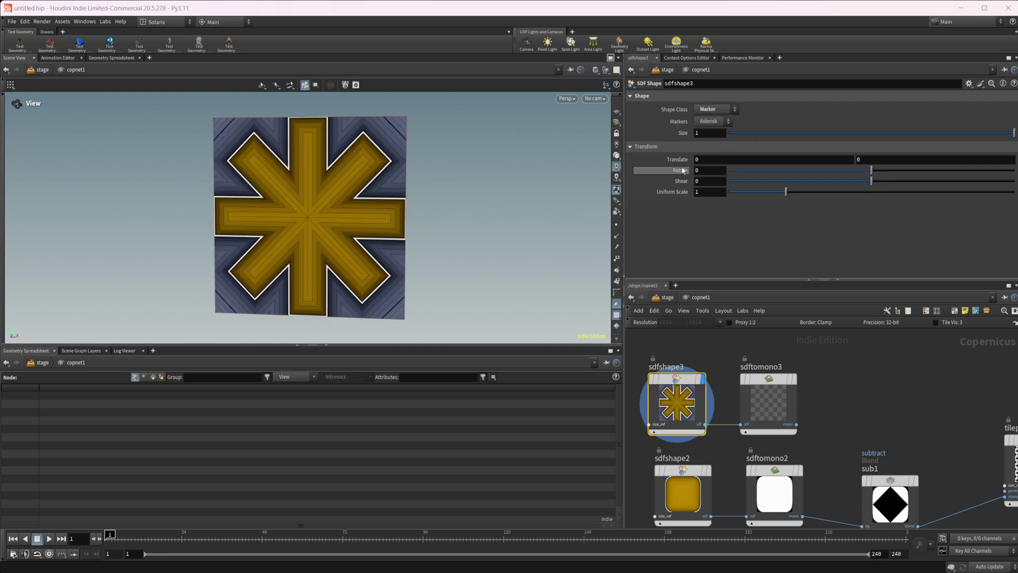
Raise tilepattern1's Divisions to 14 and feed sdftomono3's mono output into its pointmask input
middle_click_drag(835, 422, 692, 377)
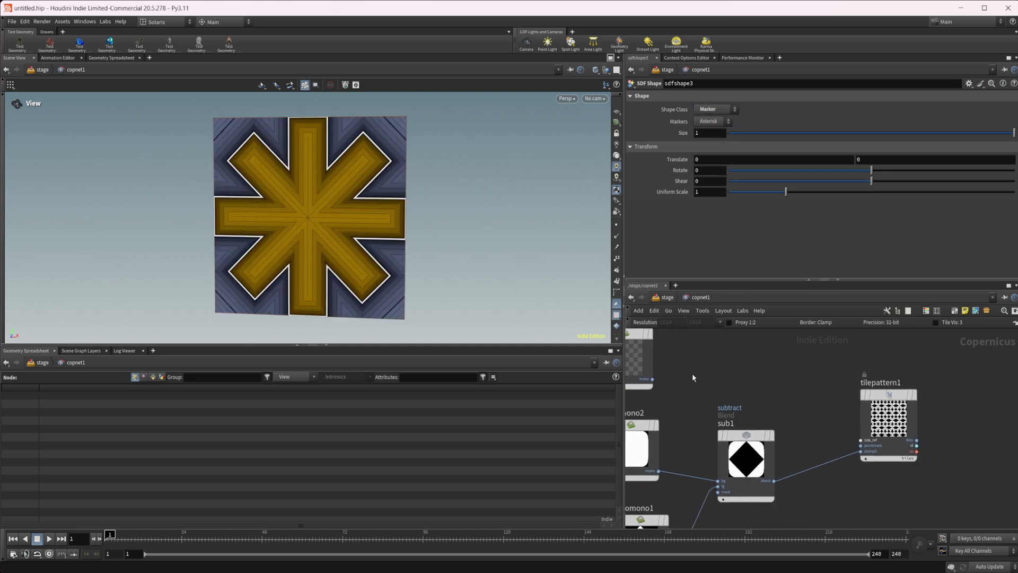
left_click(894, 414)
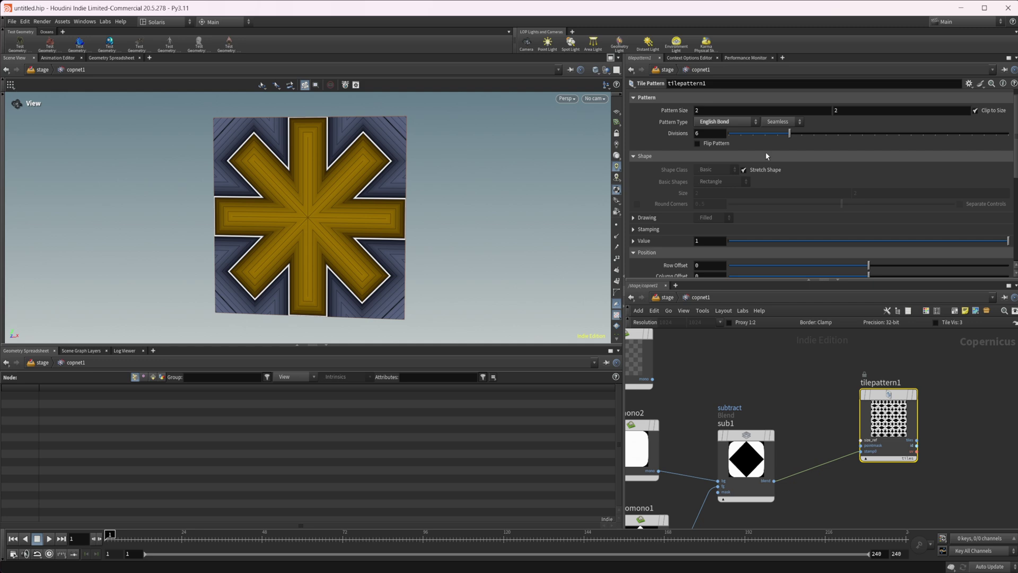
left_click_drag(790, 133, 890, 137)
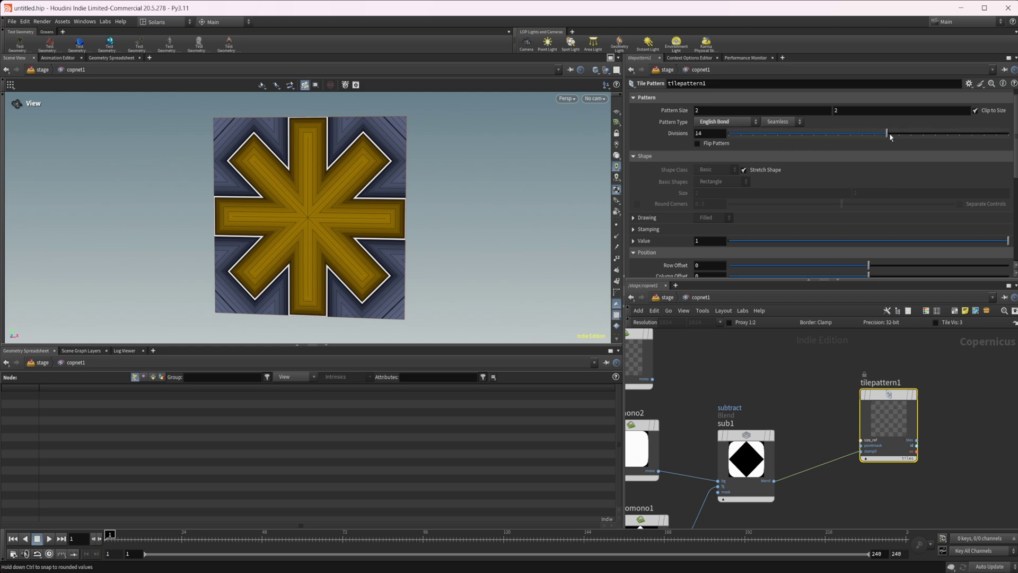
middle_click_drag(643, 368, 679, 357)
left_click_drag(687, 368, 893, 435)
scroll(883, 459, "up", 1)
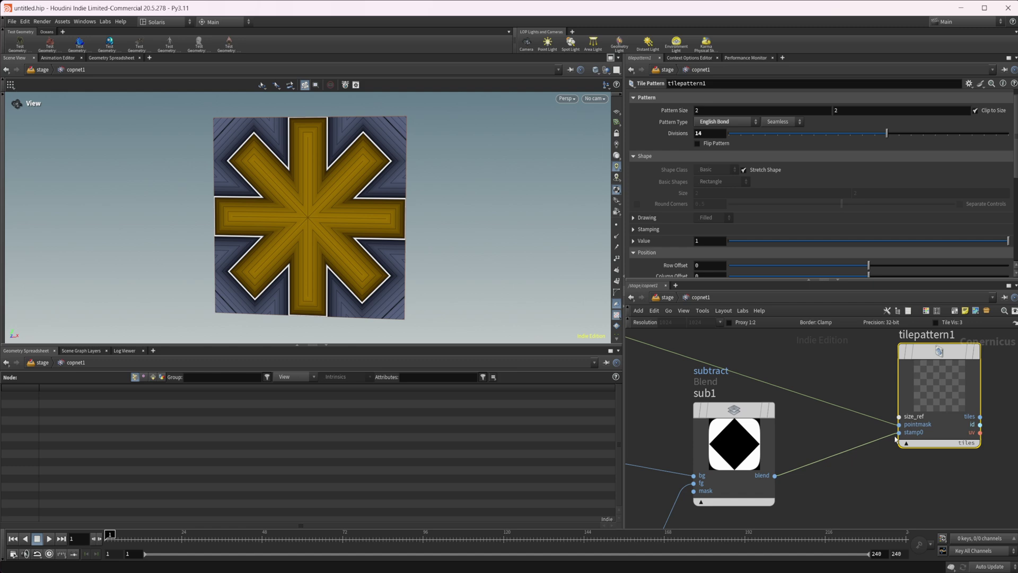
scroll(858, 400, "up", 2)
key("r")
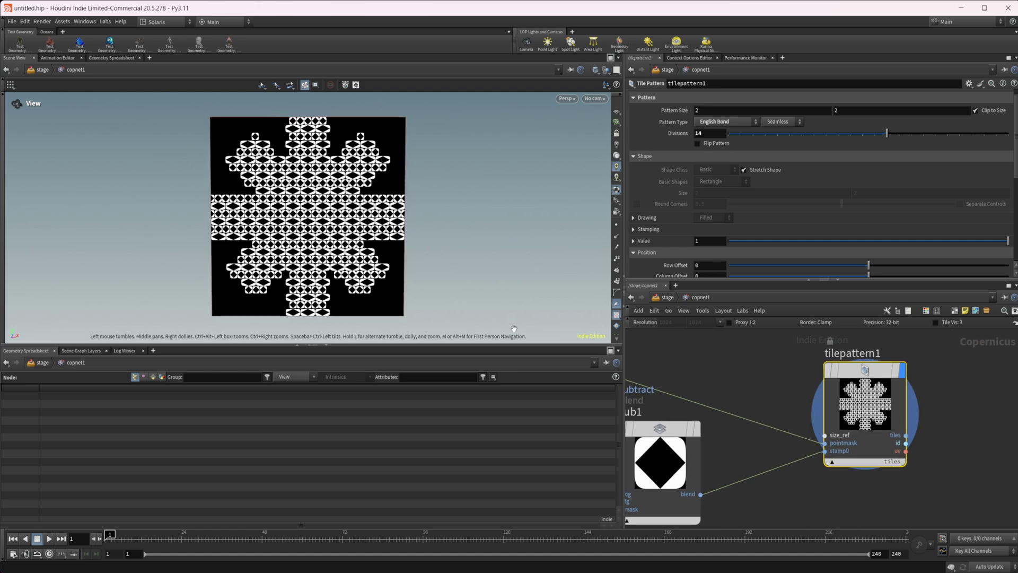
Change sdfshape3's marker from Asterisk to Ring, then to Infinity
key("h")
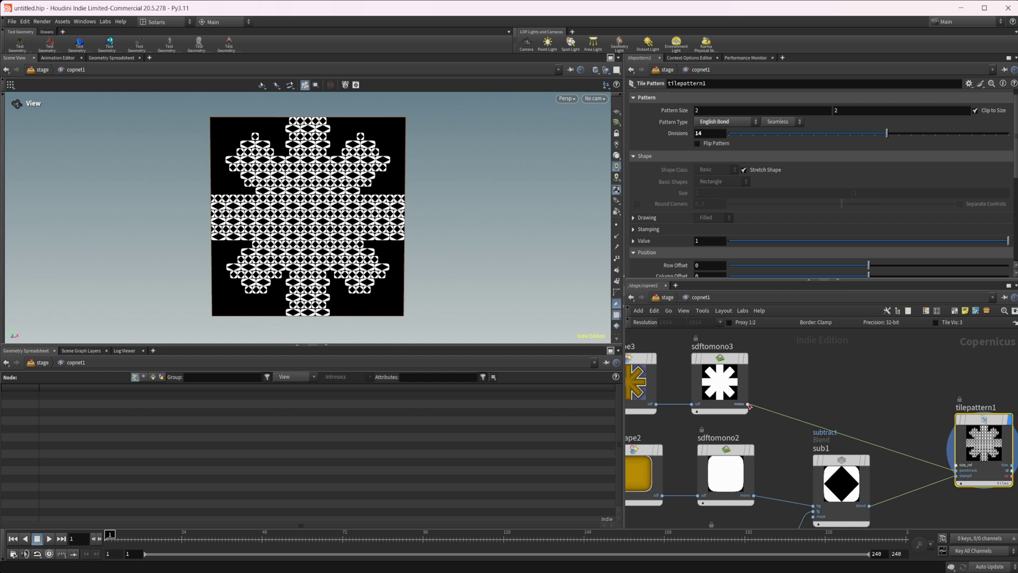
middle_click_drag(806, 403, 866, 414)
left_click(689, 389)
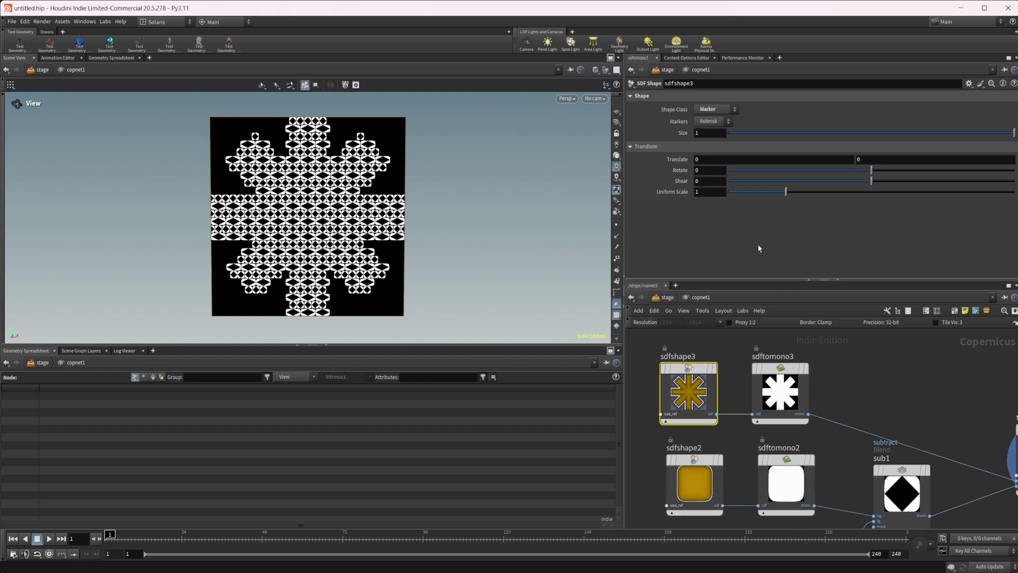
left_click(724, 123)
left_click(710, 180)
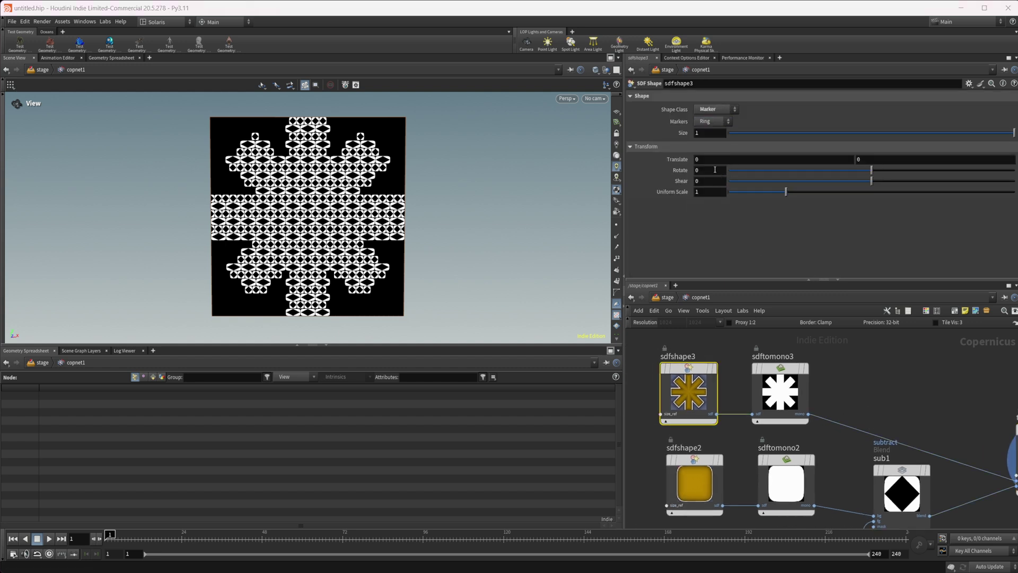
left_click(722, 122)
left_click(708, 172)
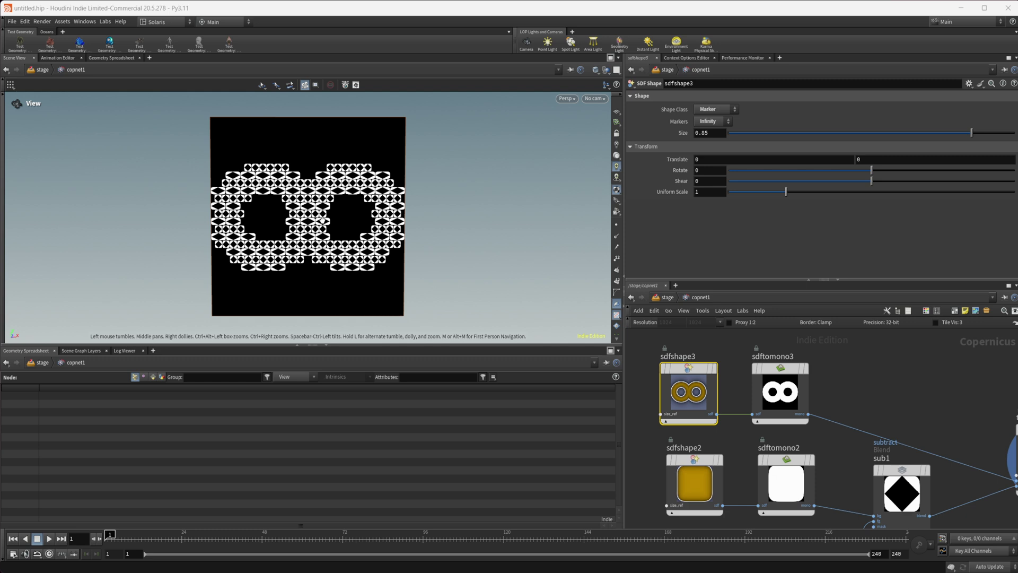
Raise tilepattern1's Divisions to 24 and scroll to the Position parameters
middle_click_drag(938, 392, 859, 370)
left_click(967, 440)
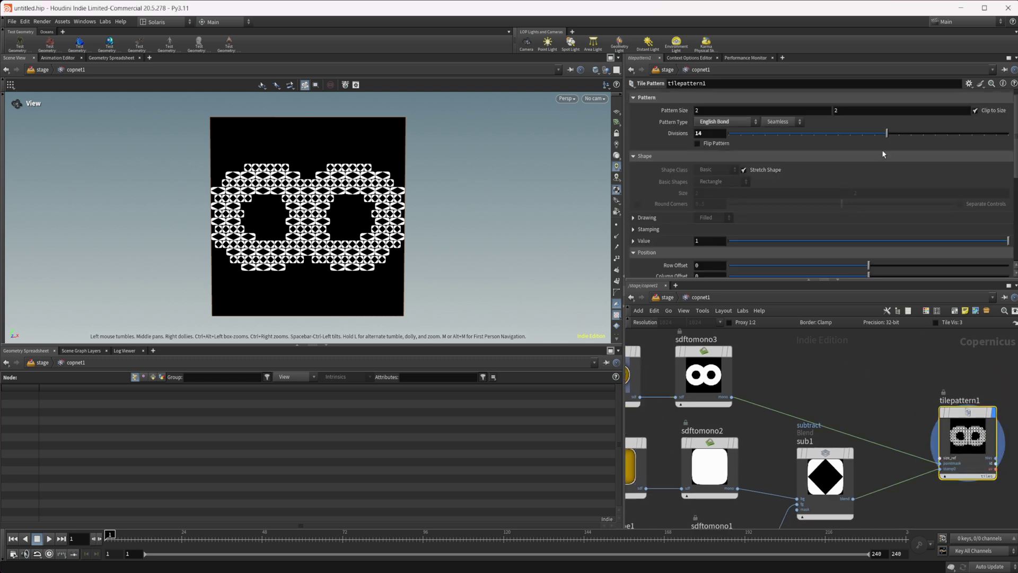
left_click_drag(884, 132, 1010, 134)
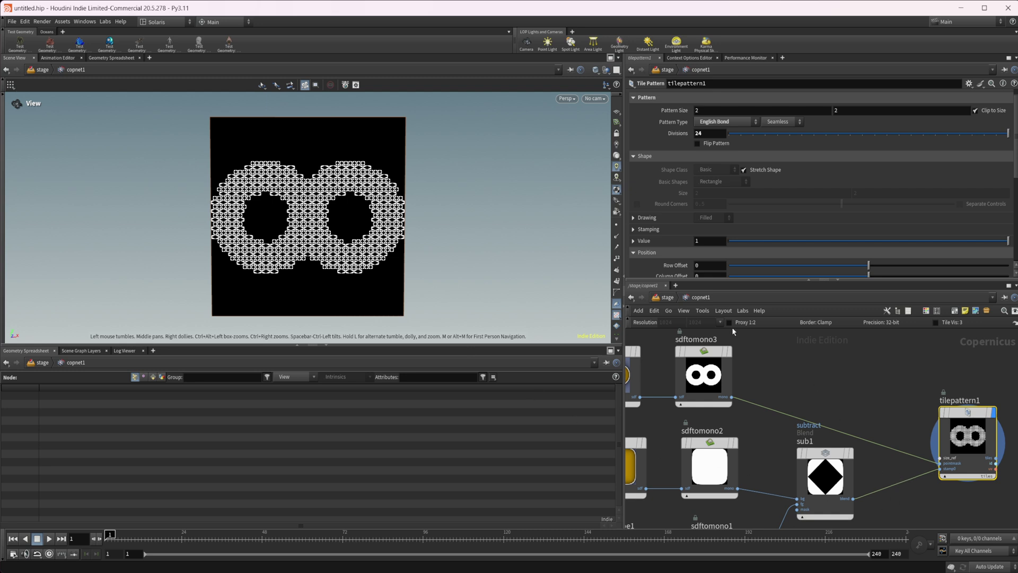
scroll(710, 213, "down", 3)
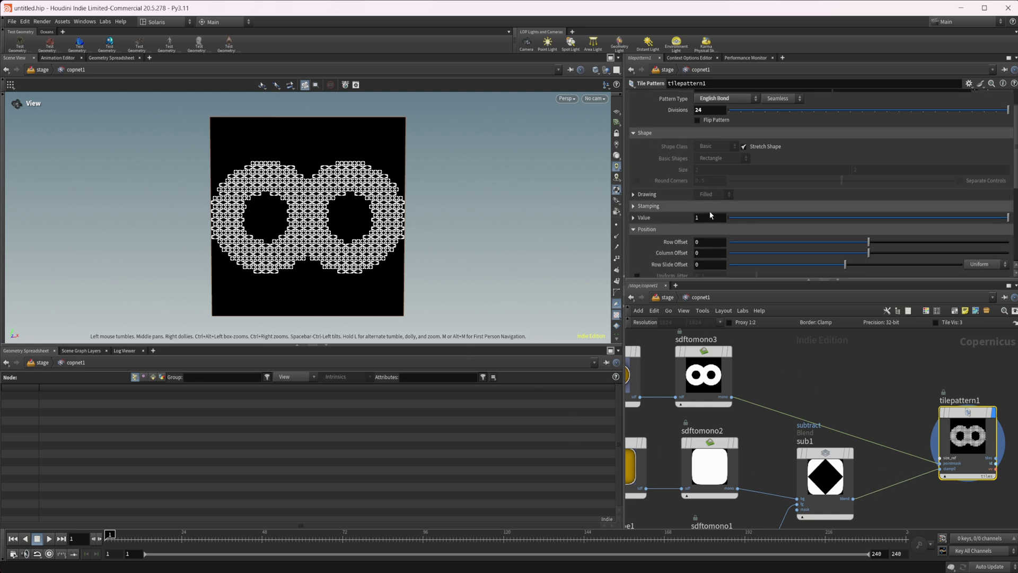
scroll(689, 250, "down", 2)
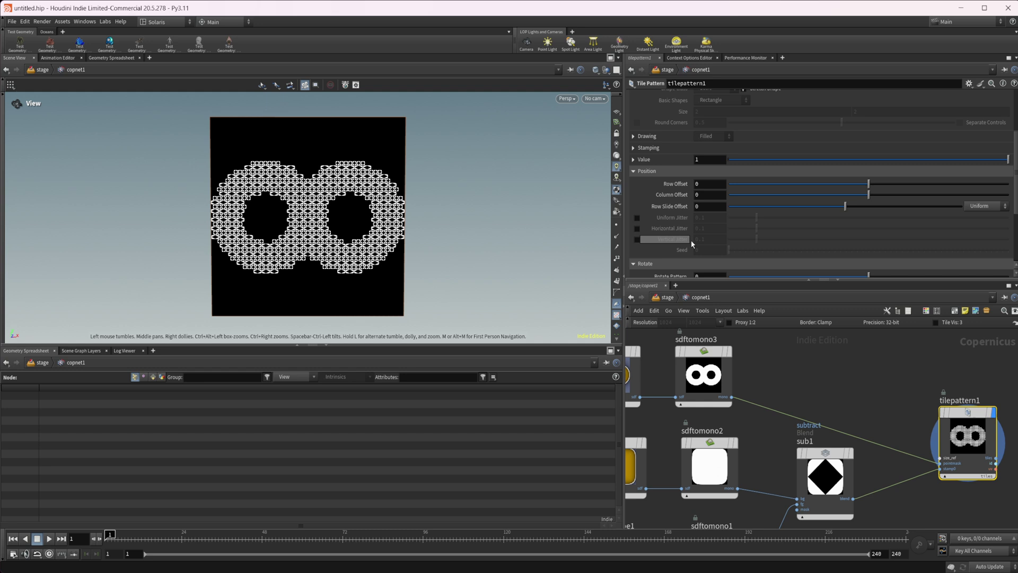
Disconnect all input wires from tilepattern1
middle_click_drag(886, 397, 841, 365)
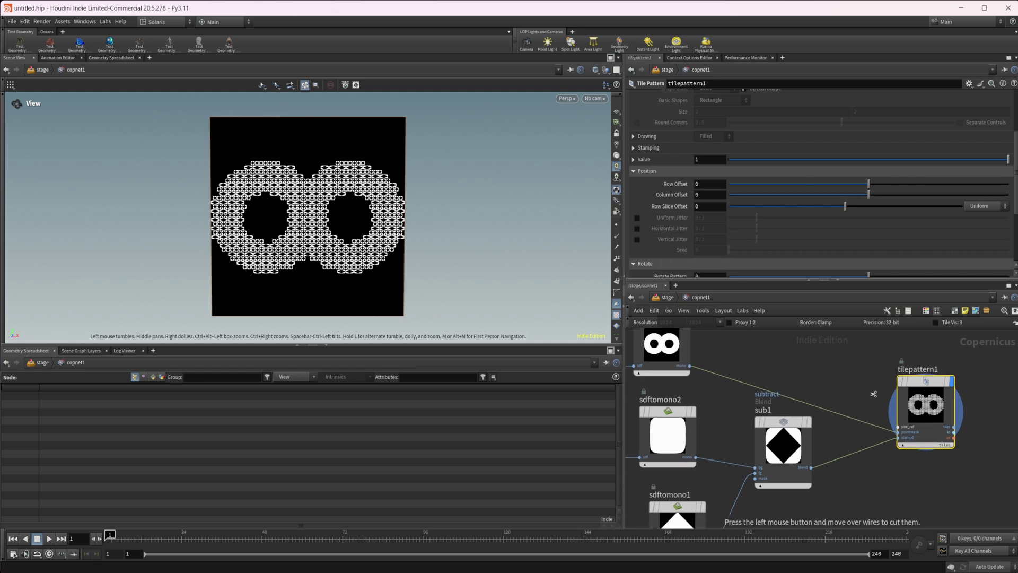
left_click_drag(880, 424, 912, 400)
middle_click_drag(912, 399, 840, 430)
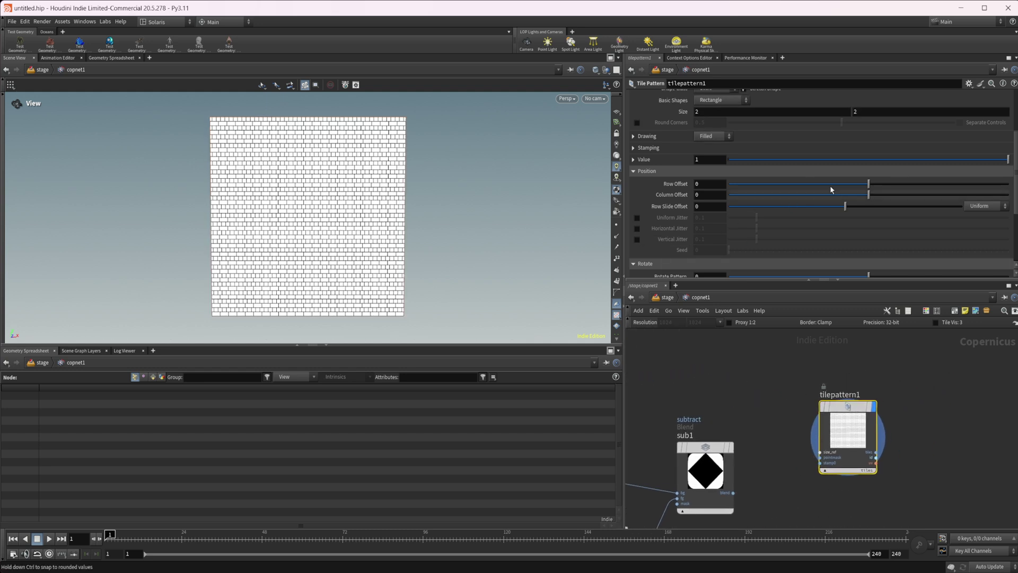
Set Divisions to 6, Row Offset 0.303, Column Offset 0.574, and reset Row Slide Offset to 0
scroll(829, 185, "up", 6)
left_click_drag(771, 145, 790, 145)
scroll(673, 208, "down", 1)
scroll(673, 208, "down", 2)
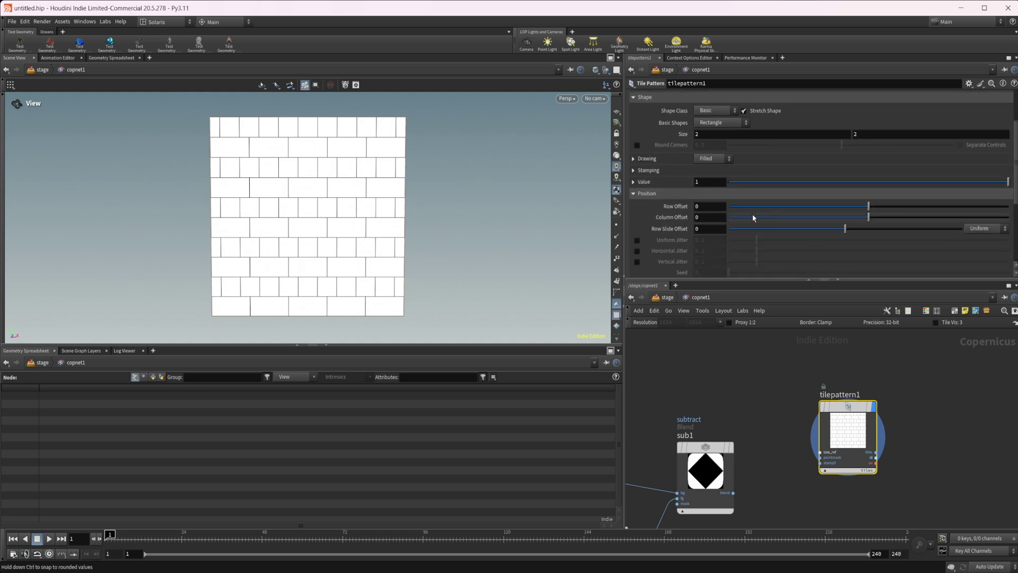
left_click_drag(876, 210, 916, 219)
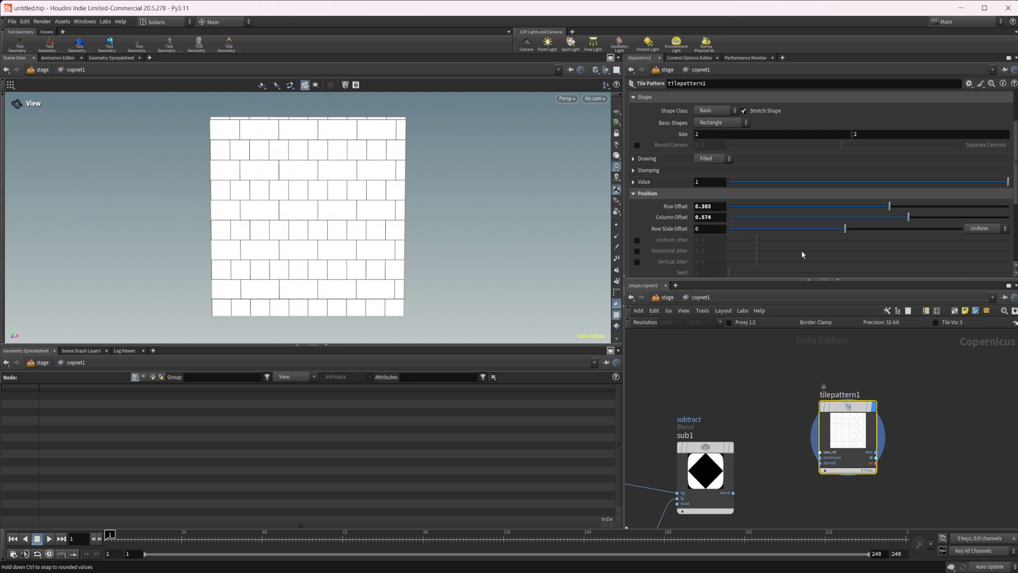
mouse_move(845, 229)
left_mouse_down()
mouse_move(823, 229)
mouse_move(839, 230)
left_mouse_up()
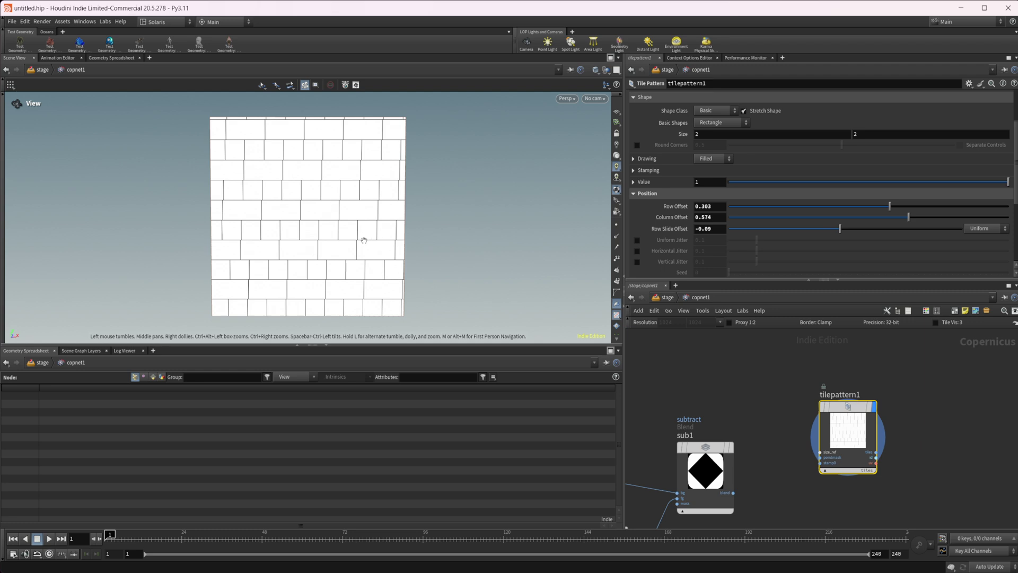
middle_click(682, 229, "ctrl")
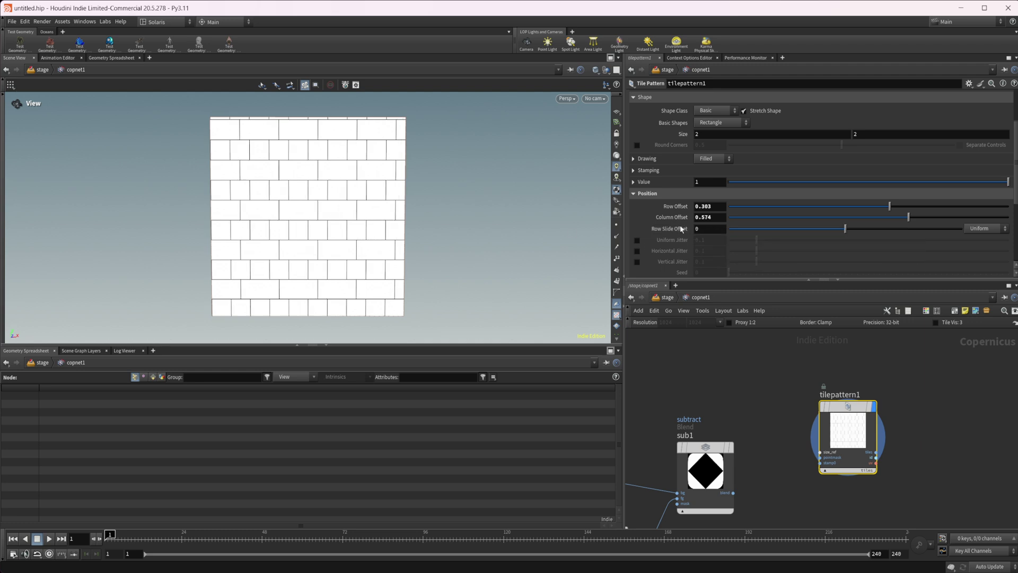
Try Rotate Pattern, Rotate Tile and Checkerboard Rotate, then reset or turn each off again
scroll(700, 261, "down", 4)
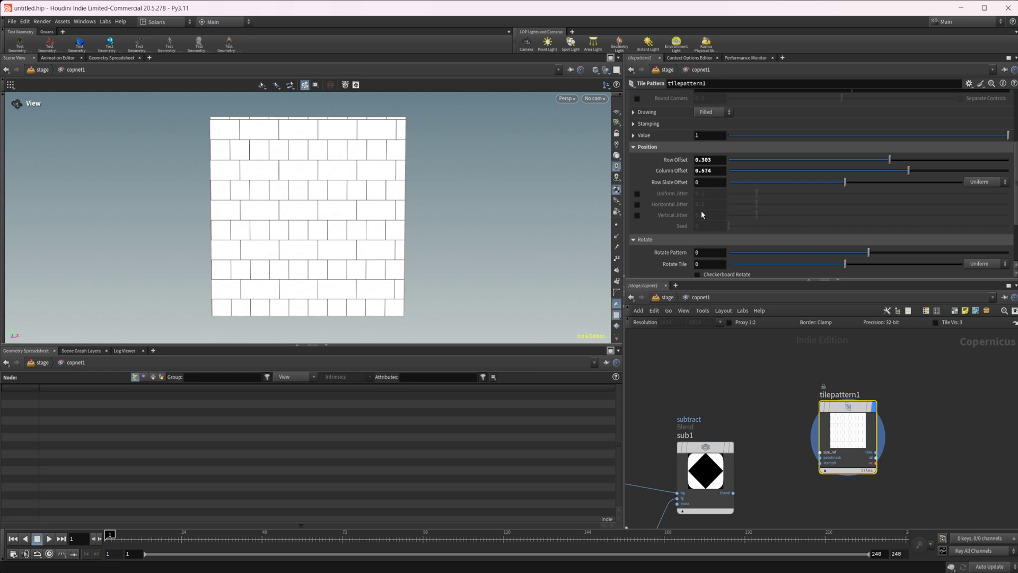
left_click_drag(705, 216, 724, 217)
middle_click(669, 222, "ctrl")
left_click_drag(845, 229, 916, 228)
middle_click(675, 229, "ctrl")
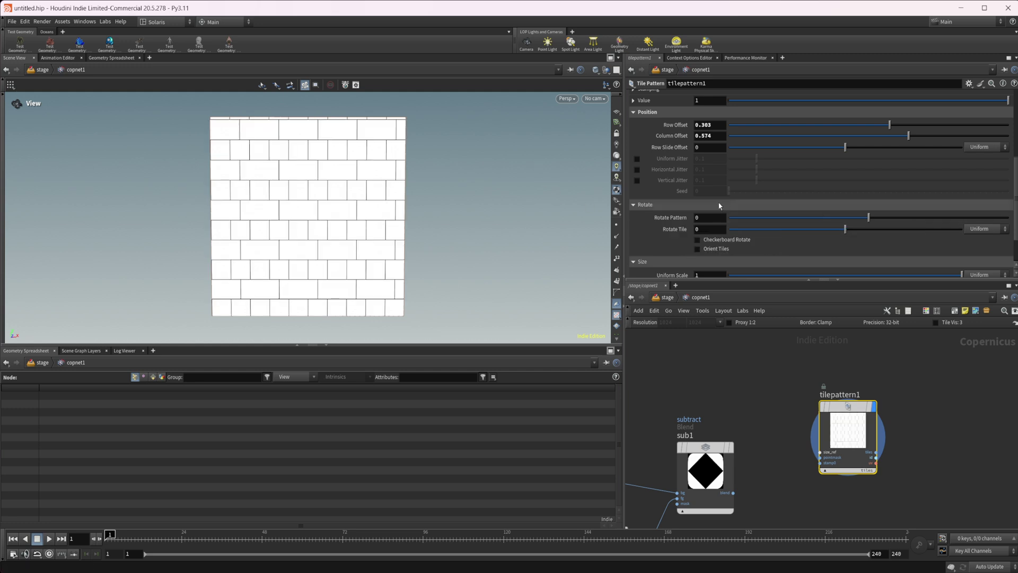
left_click(726, 240)
scroll(659, 214, "down", 1)
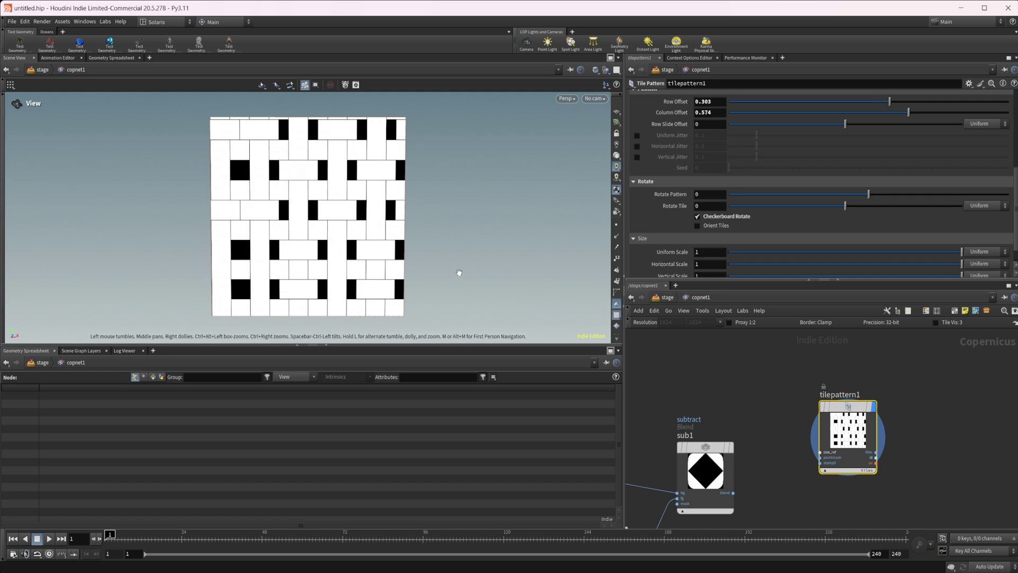
left_click(715, 226)
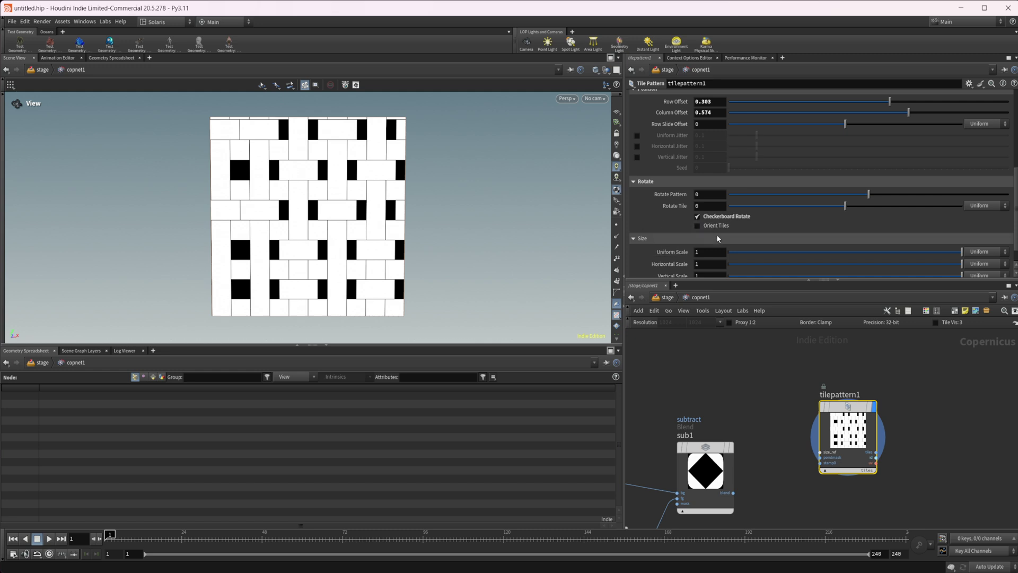
left_click(720, 216)
scroll(645, 200, "down", 1)
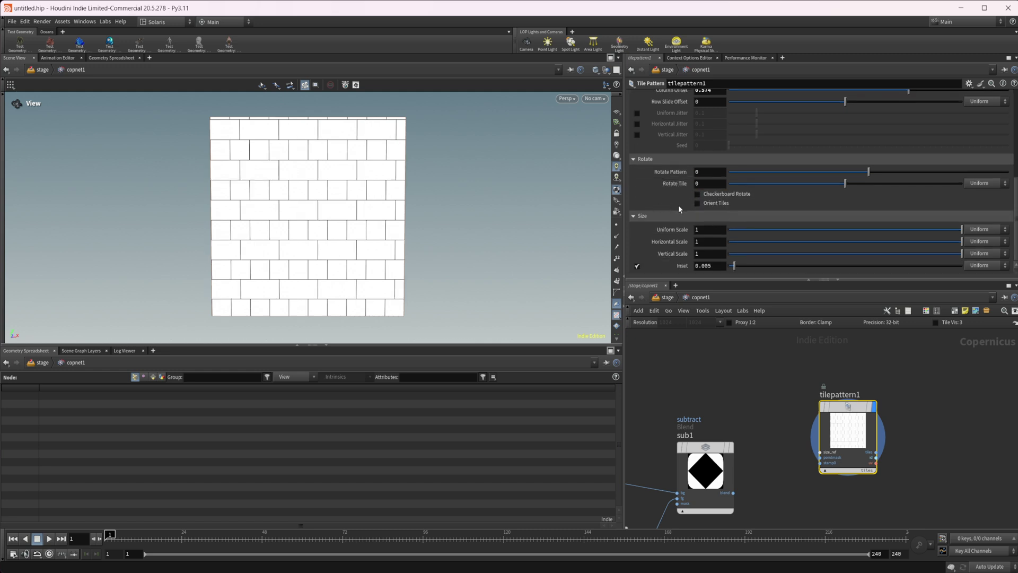
Set Size Uniform Scale to 0.898 so black grout gaps separate the bricks
left_click(924, 231)
mouse_move(925, 234)
left_mouse_down()
mouse_move(886, 227)
mouse_move(938, 229)
left_mouse_up()
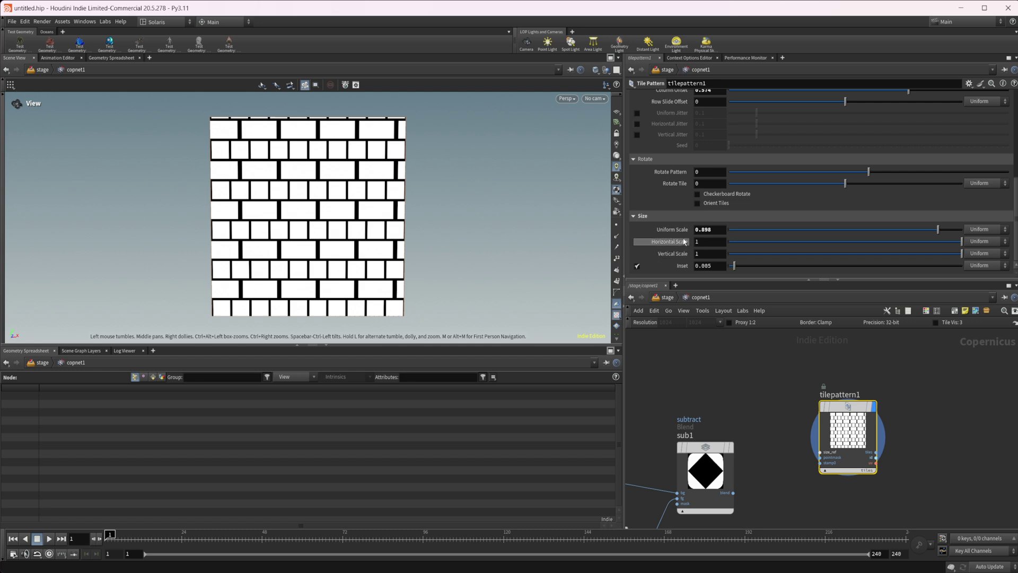
scroll(684, 217, "up", 3)
scroll(684, 216, "up", 6)
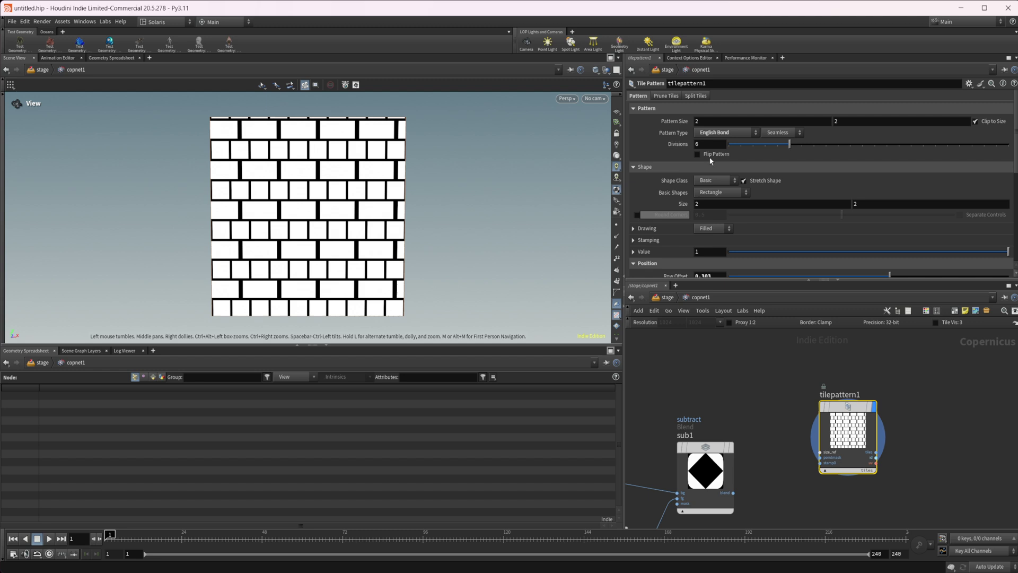
Enable By Tile Order pruning under Prune Tiles and adjust its Threshold
left_click(669, 96)
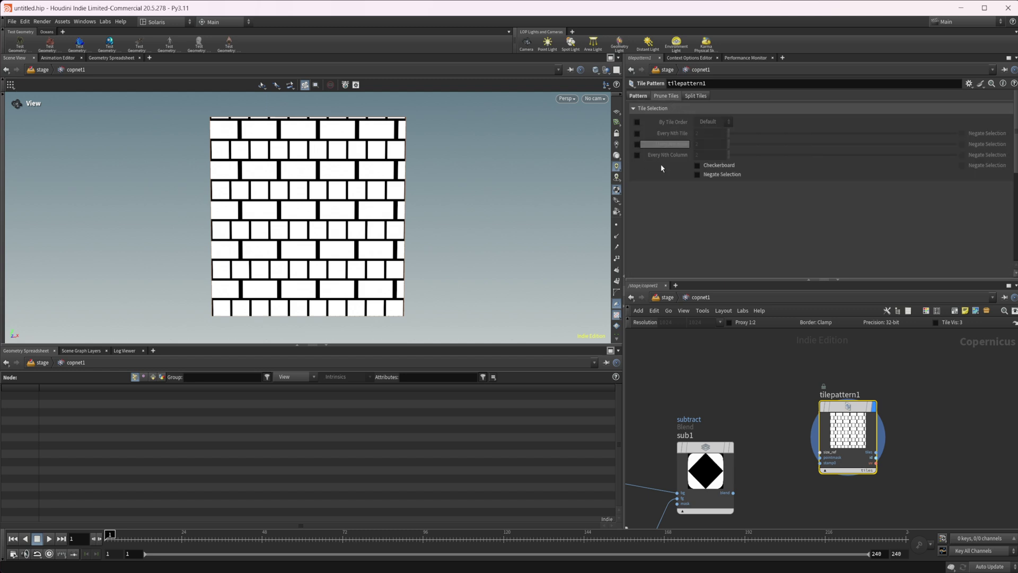
left_click(638, 122)
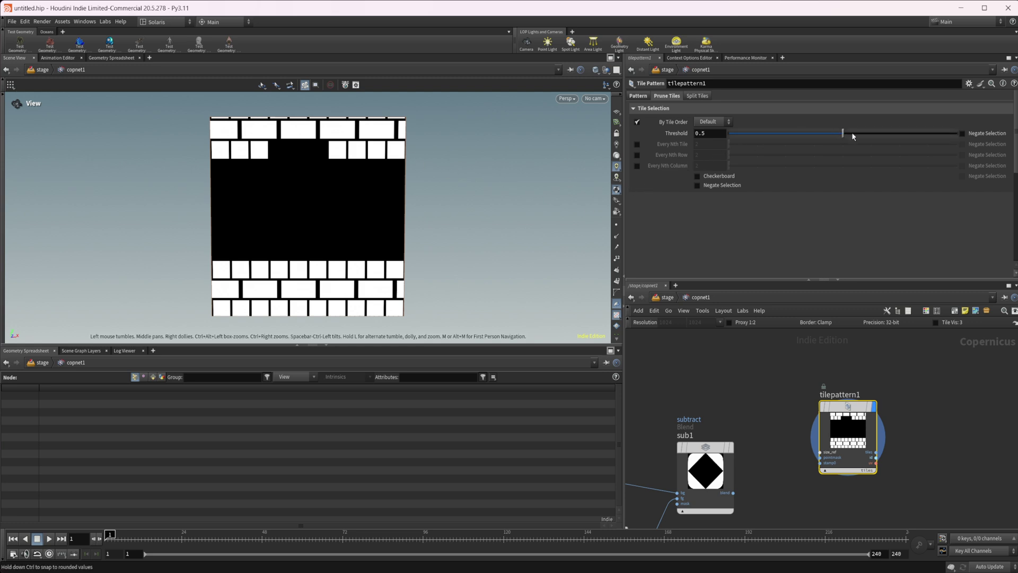
left_click_drag(852, 134, 821, 141)
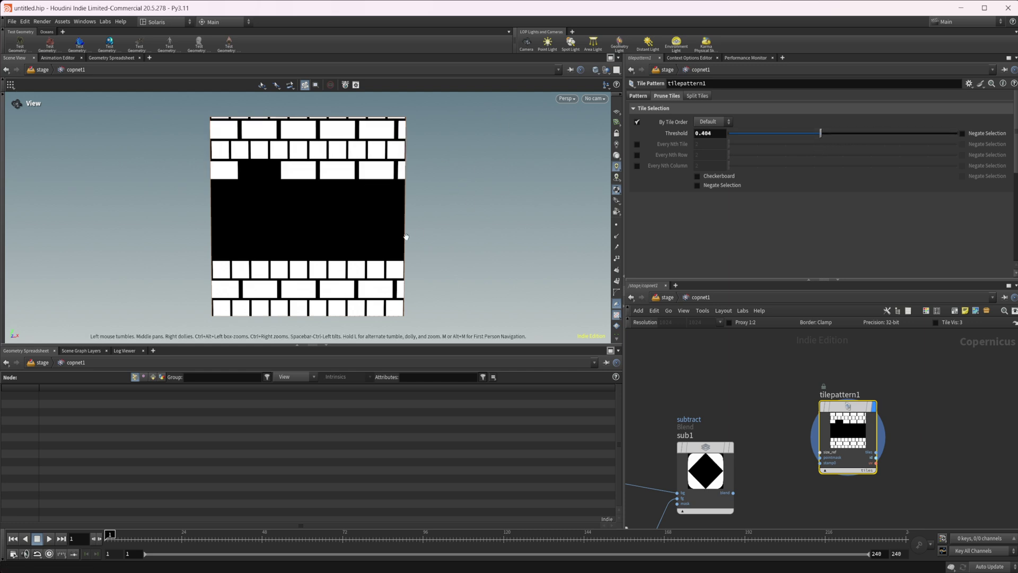
Try Reverse and Random tile order modes, lowering the threshold to prune fewer random tiles
left_click(729, 122)
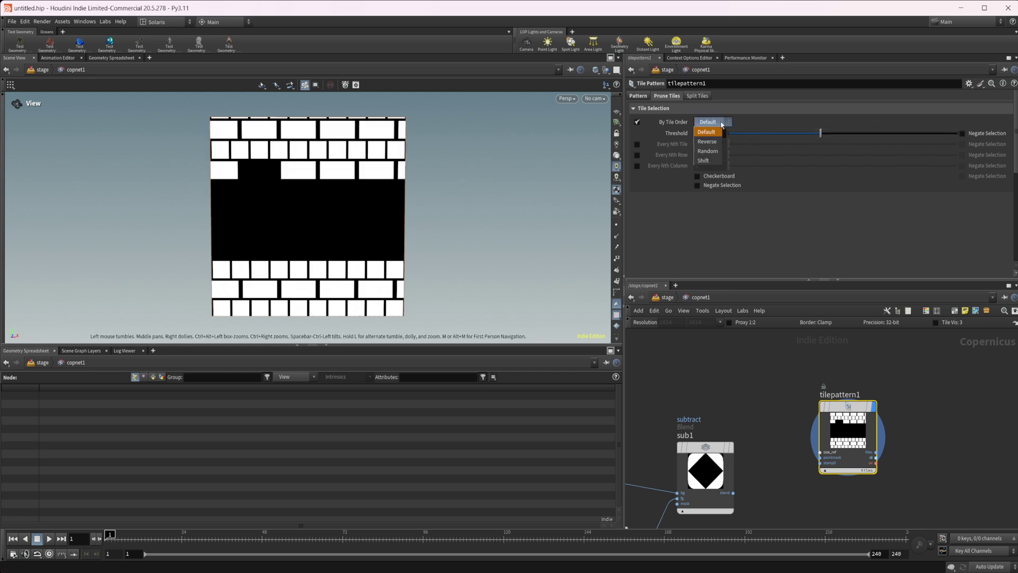
left_click(708, 141)
left_click(722, 123)
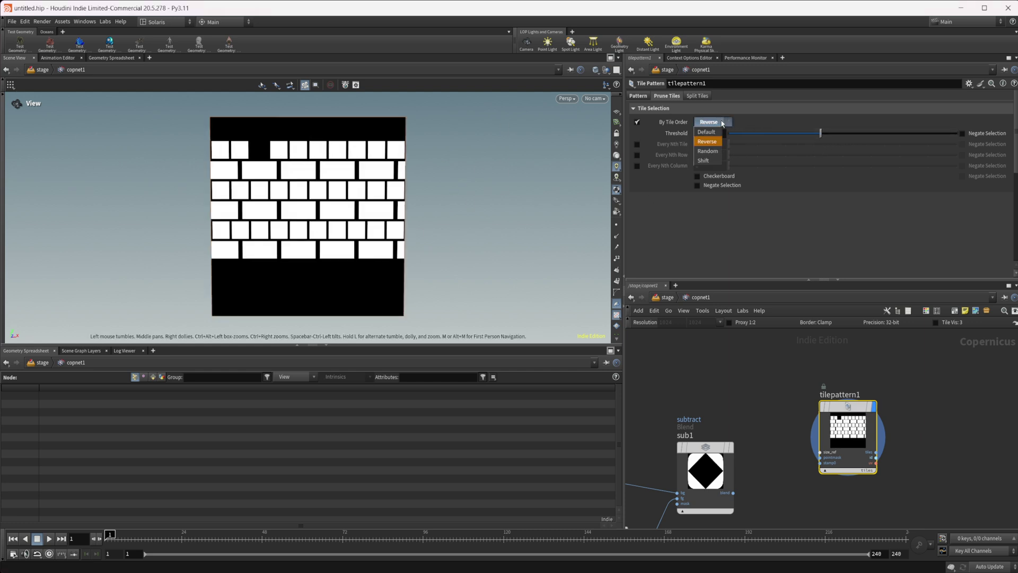
left_click(708, 151)
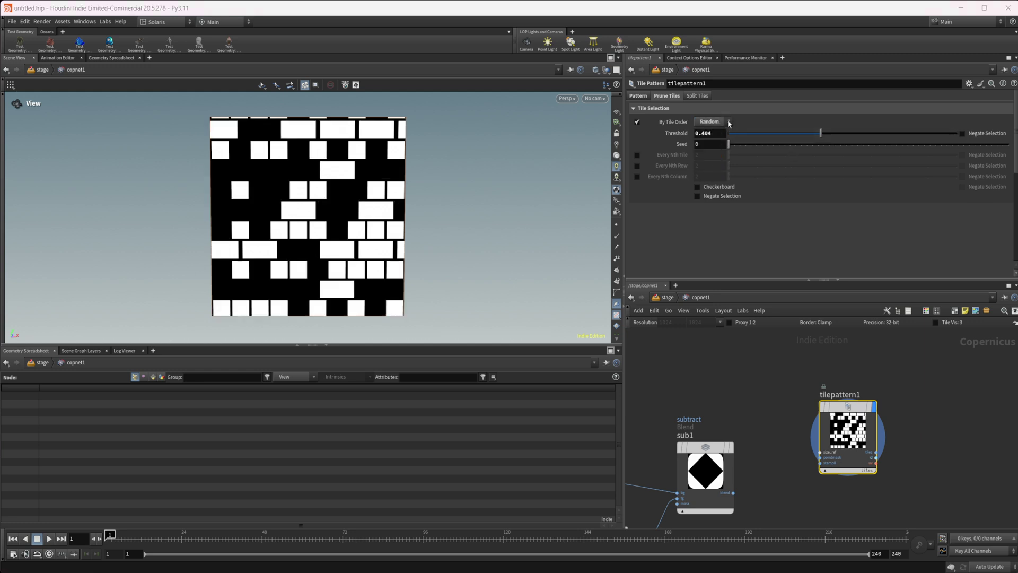
left_click_drag(820, 132, 756, 132)
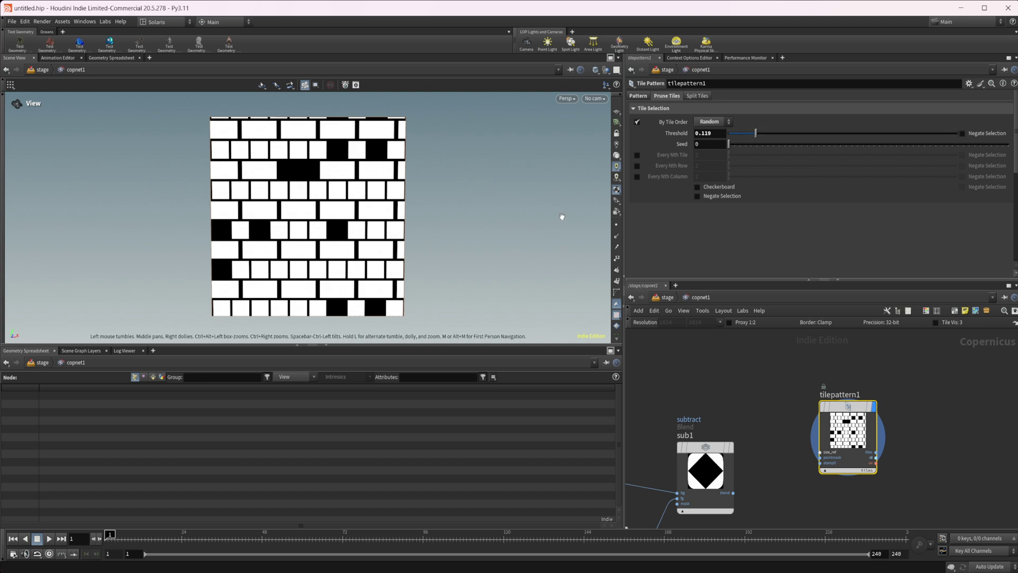
left_click(714, 123)
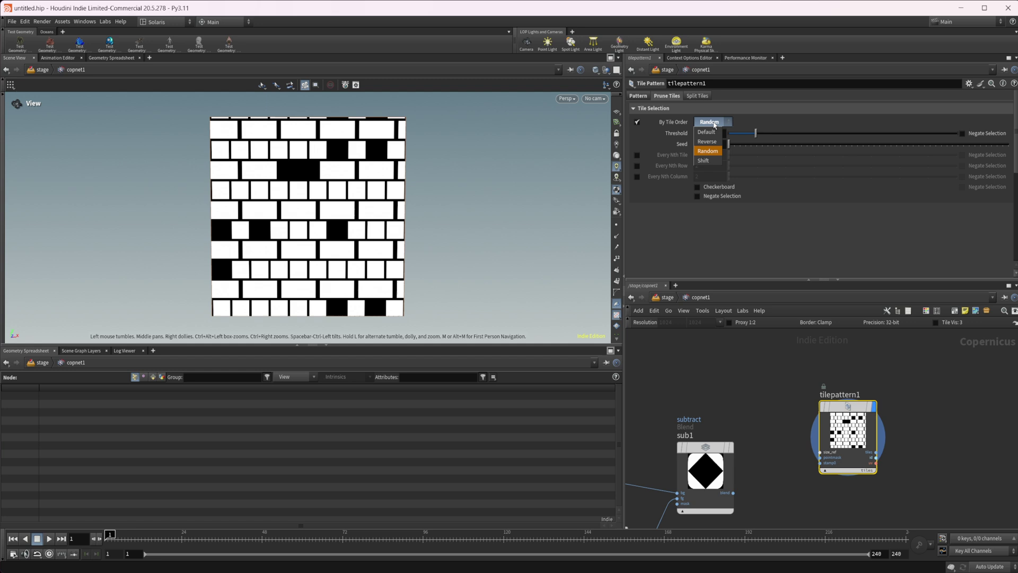
left_click(647, 122)
Switch off order pruning and try Every Nth Tile, Row and Column pruning in turn
left_click(637, 122)
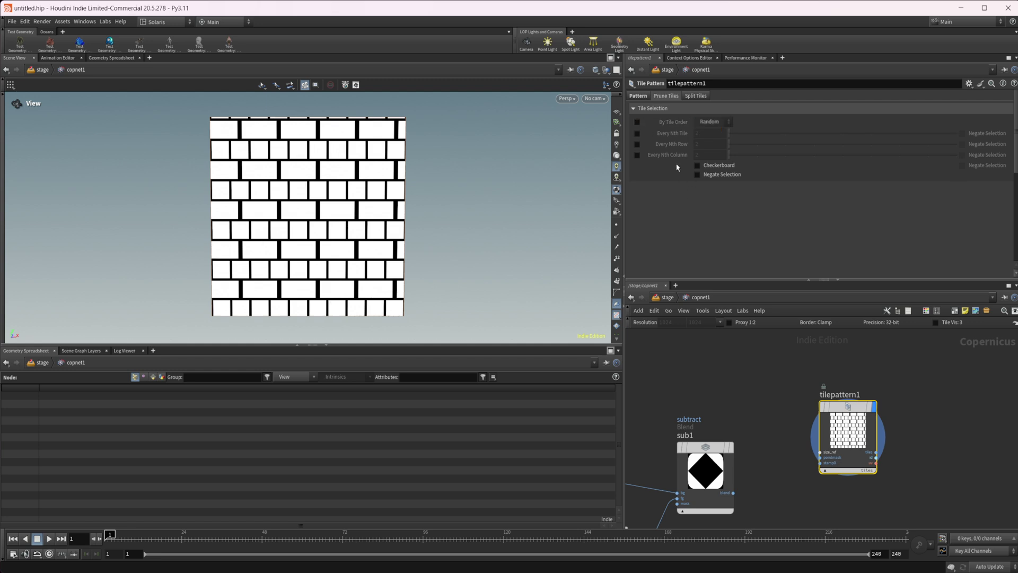
left_click(638, 133)
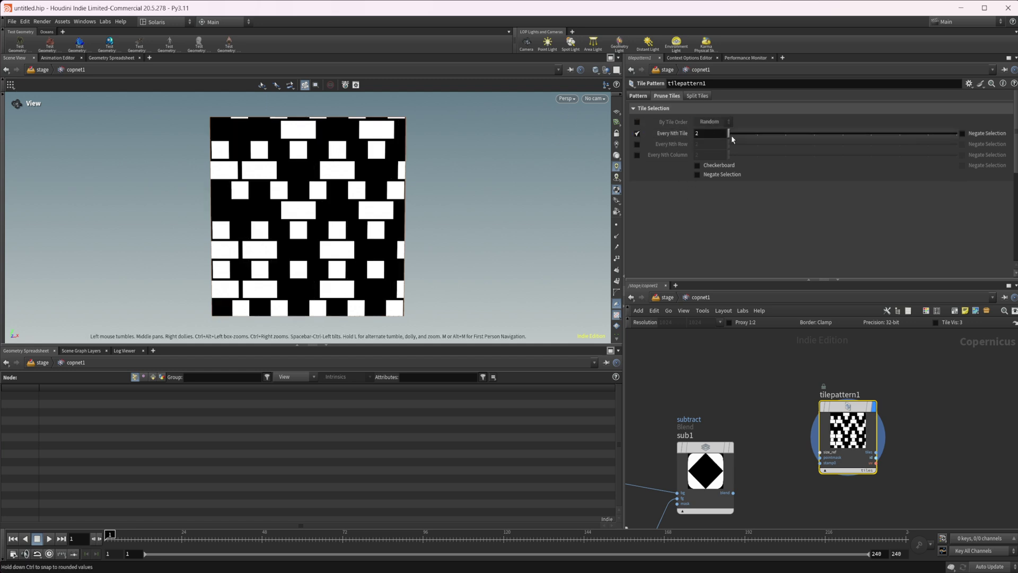
left_click(637, 133)
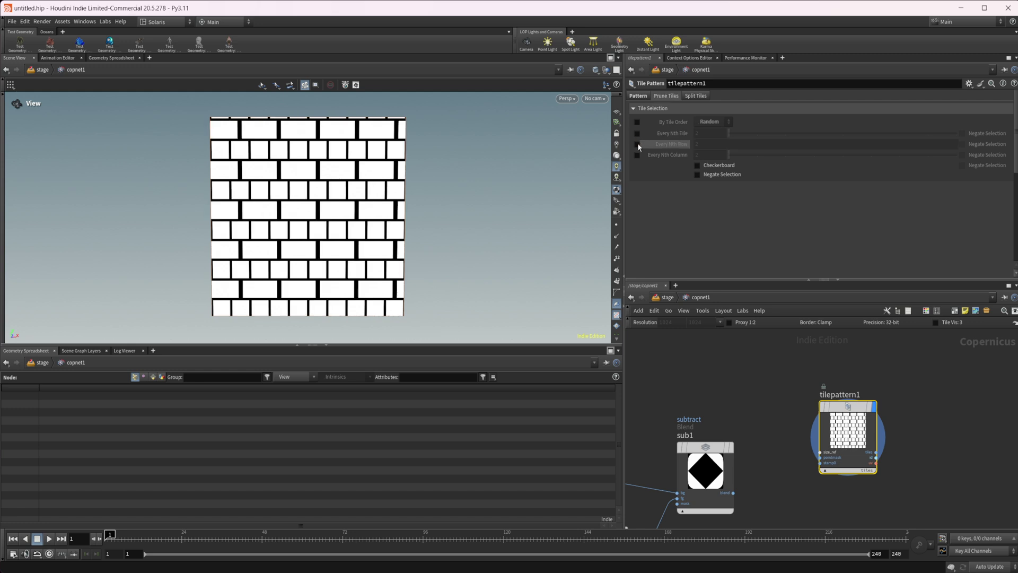
left_click(638, 144)
left_click(638, 144)
left_click(637, 155)
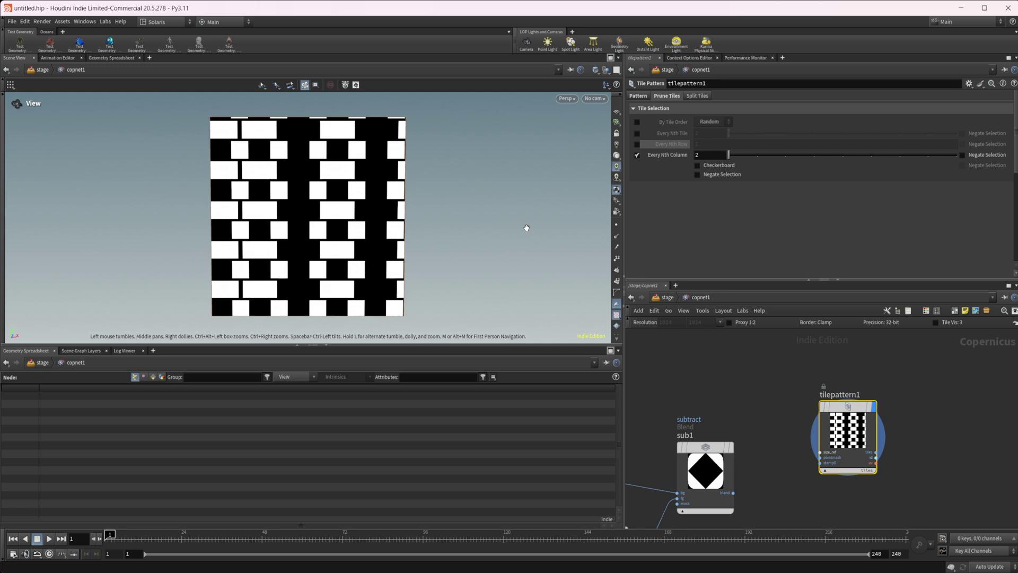
Try checkerboard pruning with Invert toggled on and off, then turn checkerboard off
left_click(713, 166)
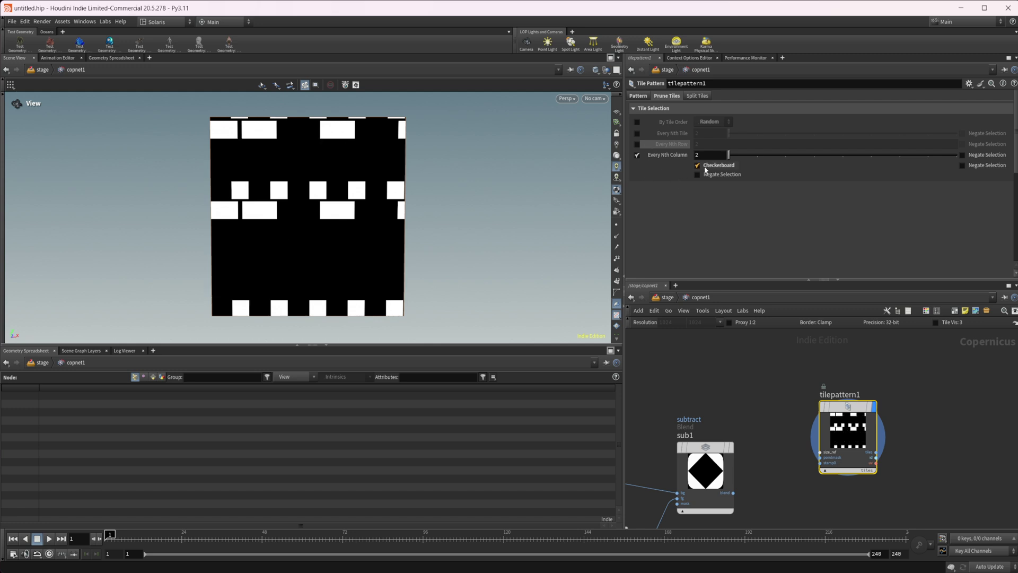
left_click(637, 155)
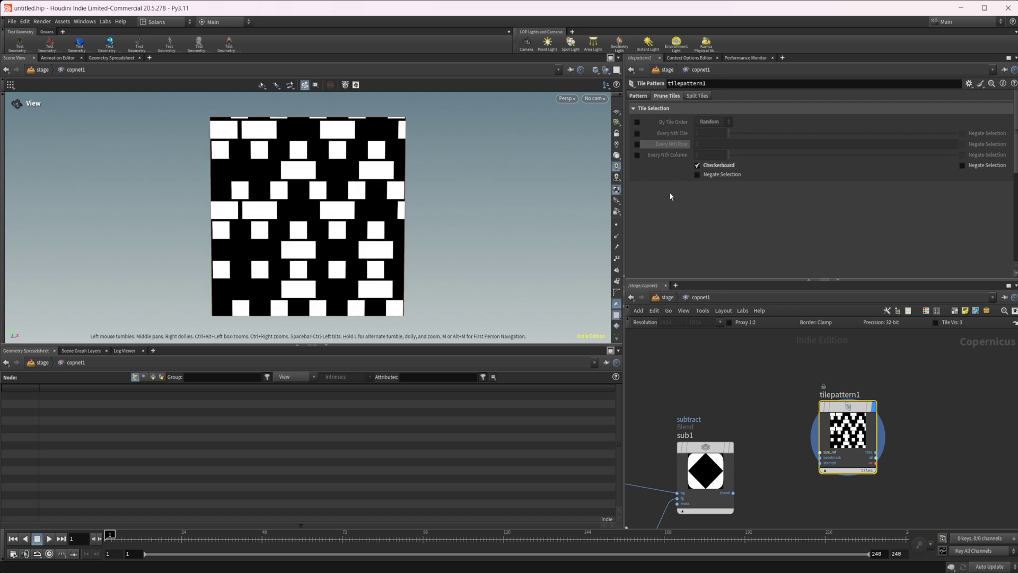
left_click(698, 175)
left_click(697, 175)
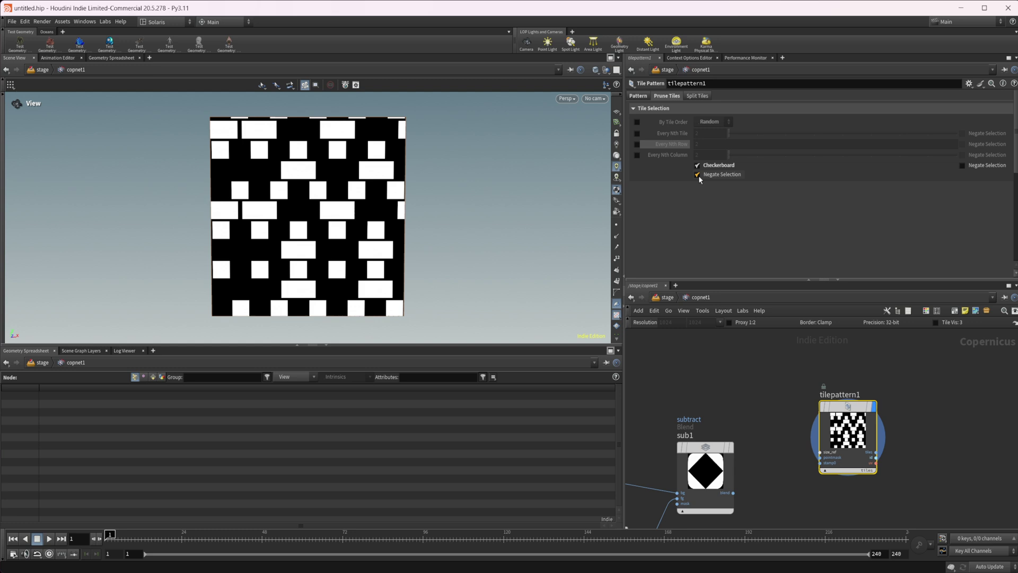
left_click(698, 176)
left_click(697, 175)
left_click(697, 166)
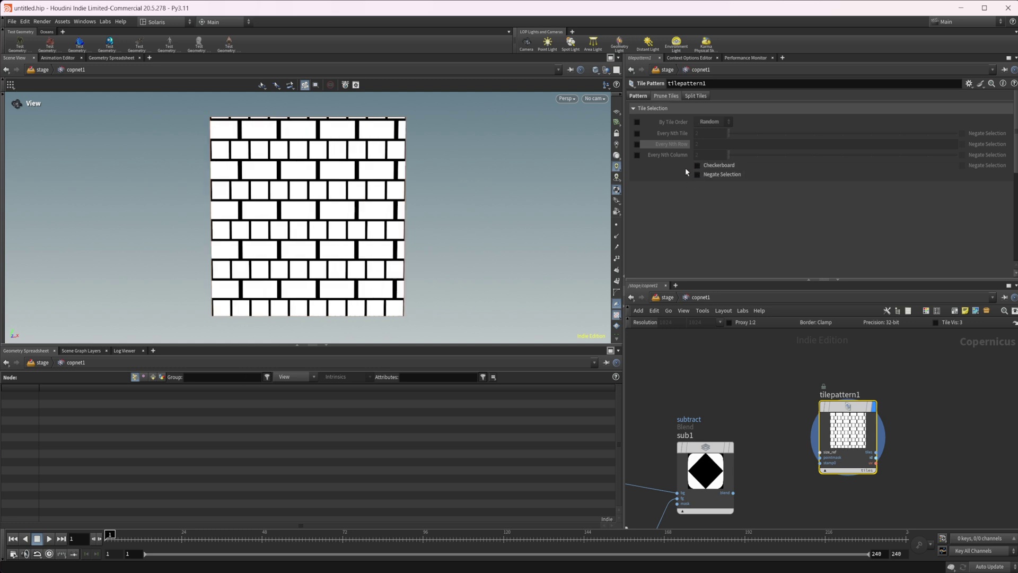
Try every-second-row pruning and random tile-order pruning at threshold 0.393, then turn them off
left_click(637, 144)
left_click(636, 155)
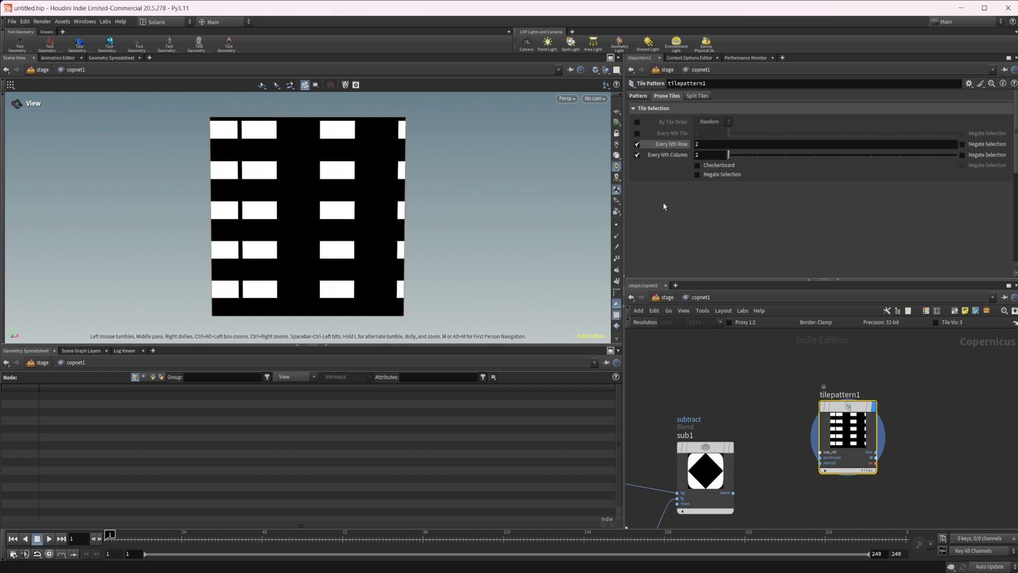
left_click(637, 144)
left_click(637, 123)
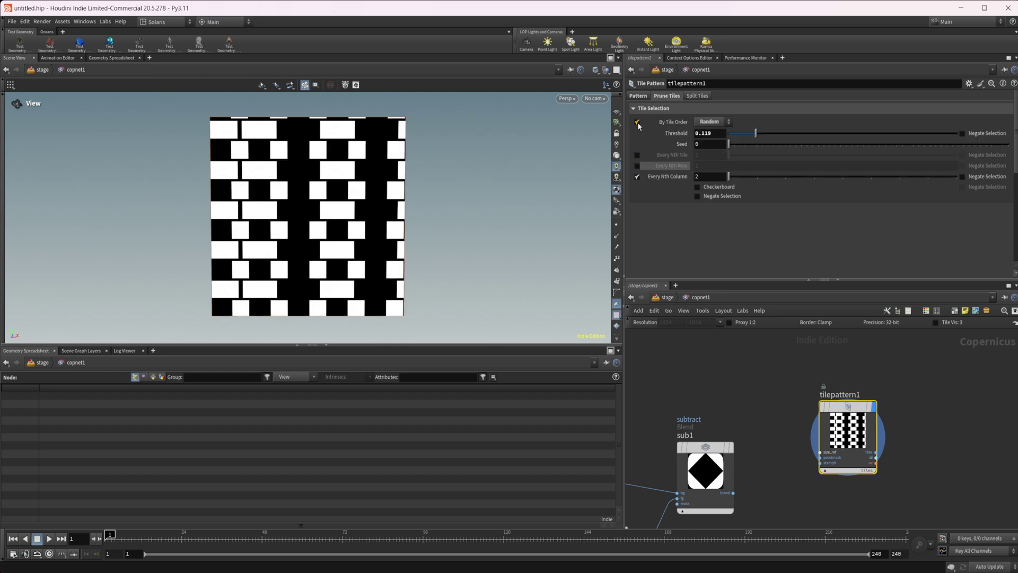
left_click_drag(757, 134, 818, 133)
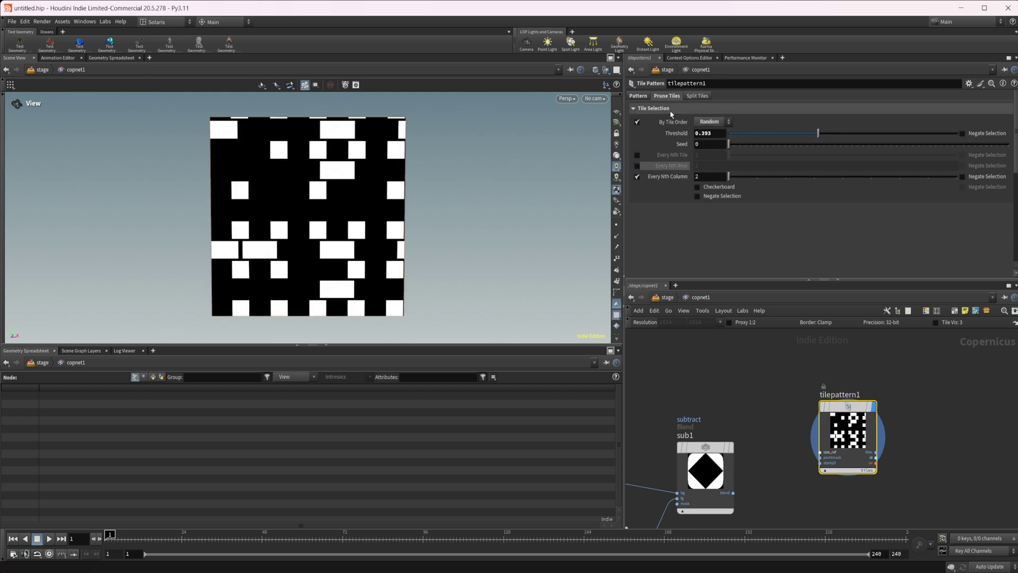
left_click(637, 122)
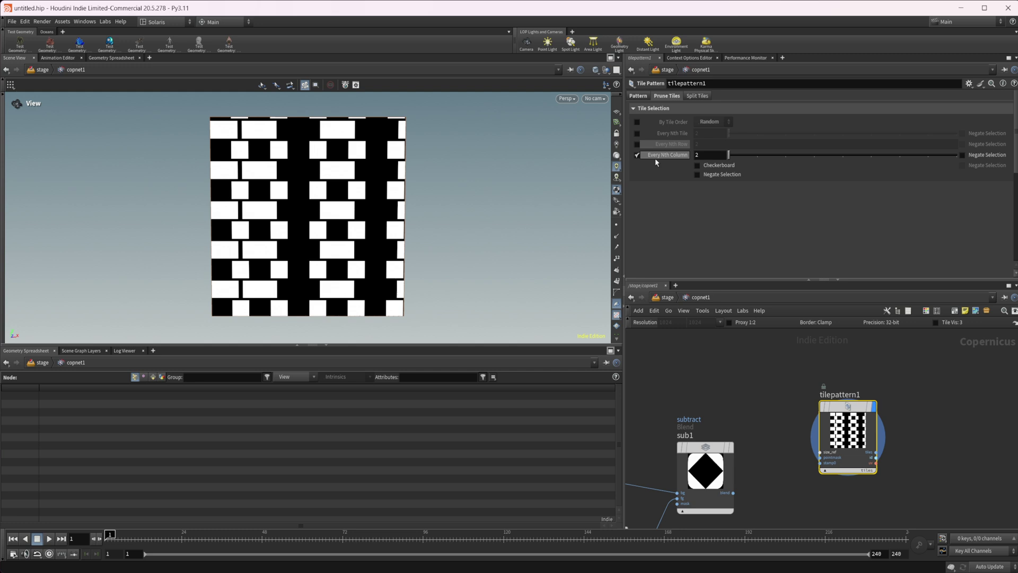
Restore all bricks and enable Split Tiles with Split Threshold 0.322
left_click(638, 156)
left_click(696, 95)
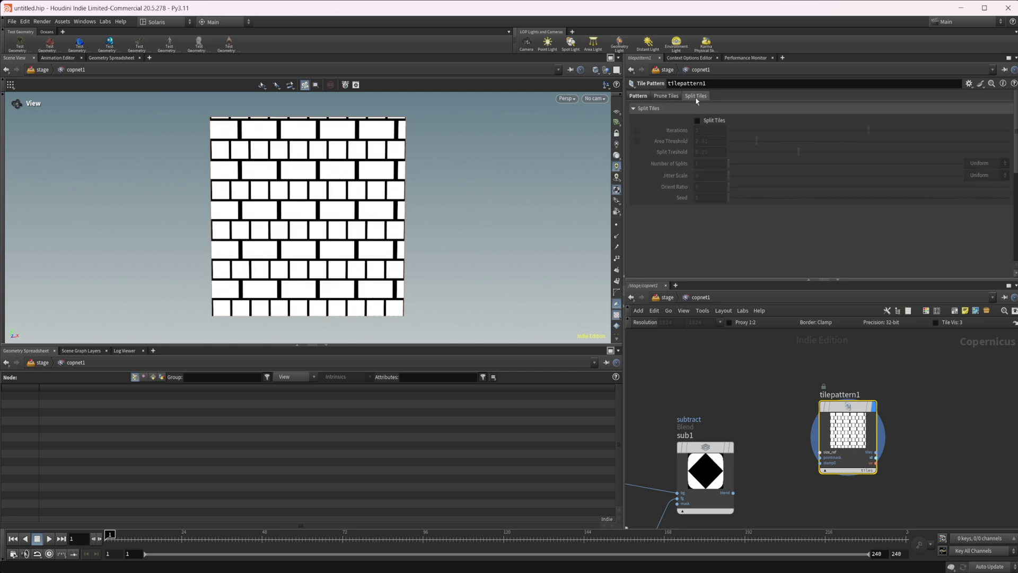
left_click(710, 121)
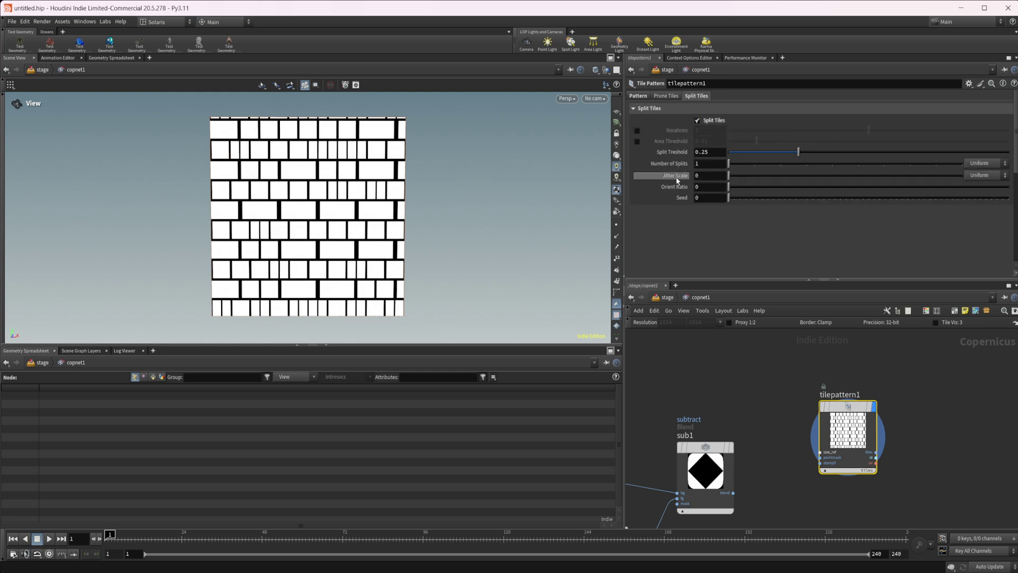
left_click(706, 122)
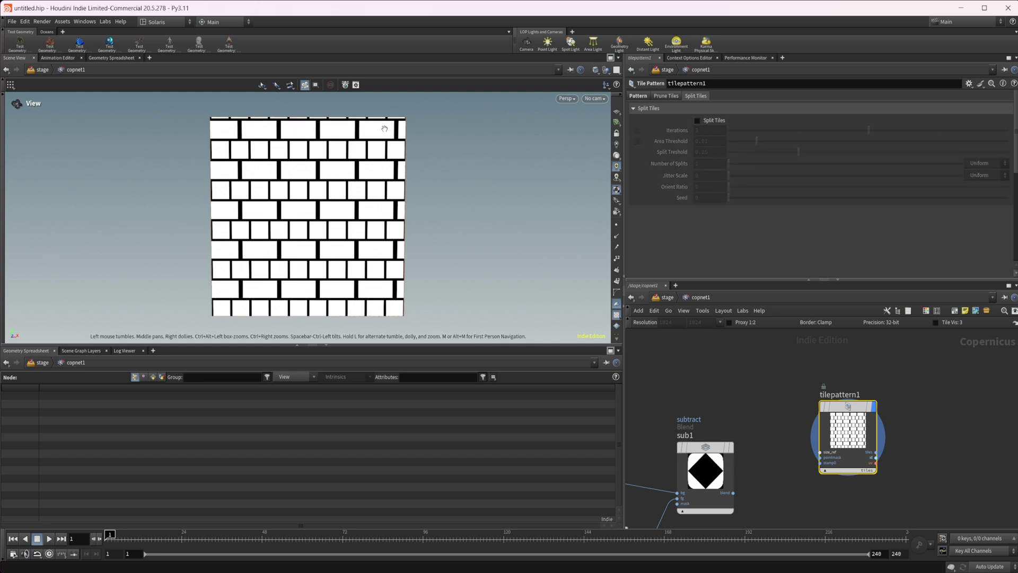
left_click(711, 121)
left_click_drag(774, 153, 649, 150)
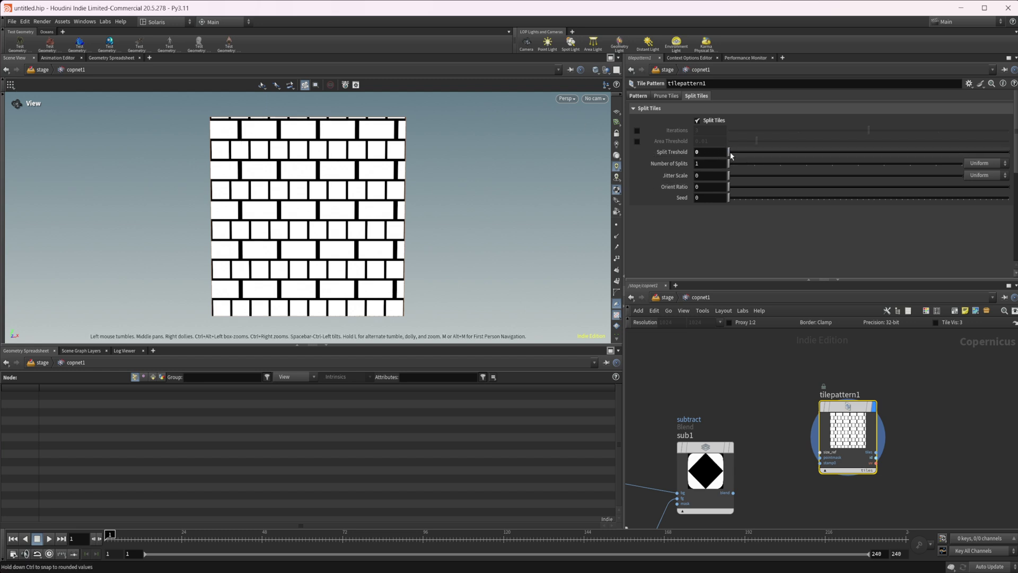
left_click_drag(729, 153, 734, 155)
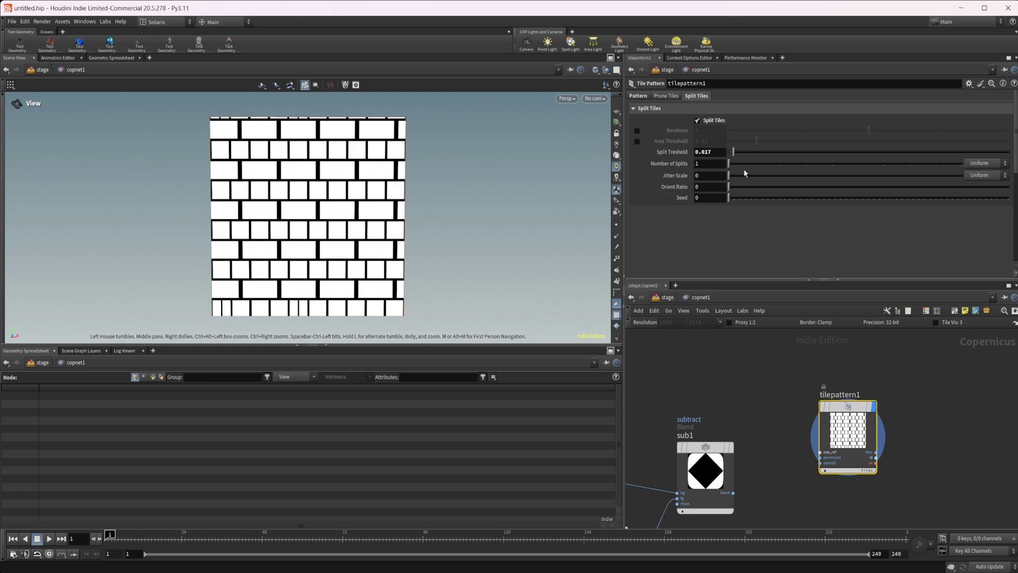
left_click_drag(733, 153, 819, 154)
Set Number of Splits 8, Jitter Scale 0.803, Orient Ratio 0.439 and Seed 15
left_click_drag(730, 164, 909, 162)
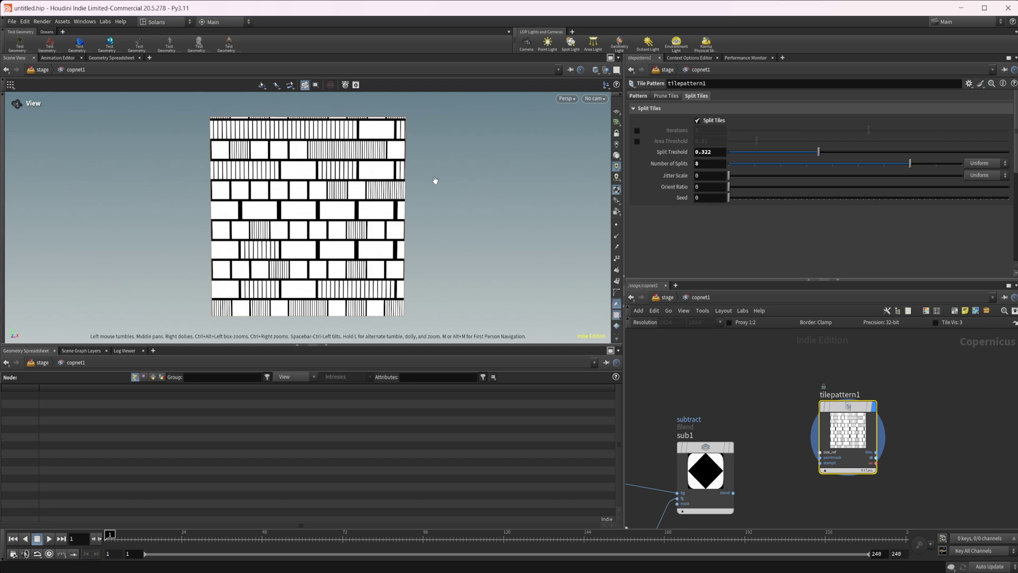
left_click_drag(731, 175, 916, 181)
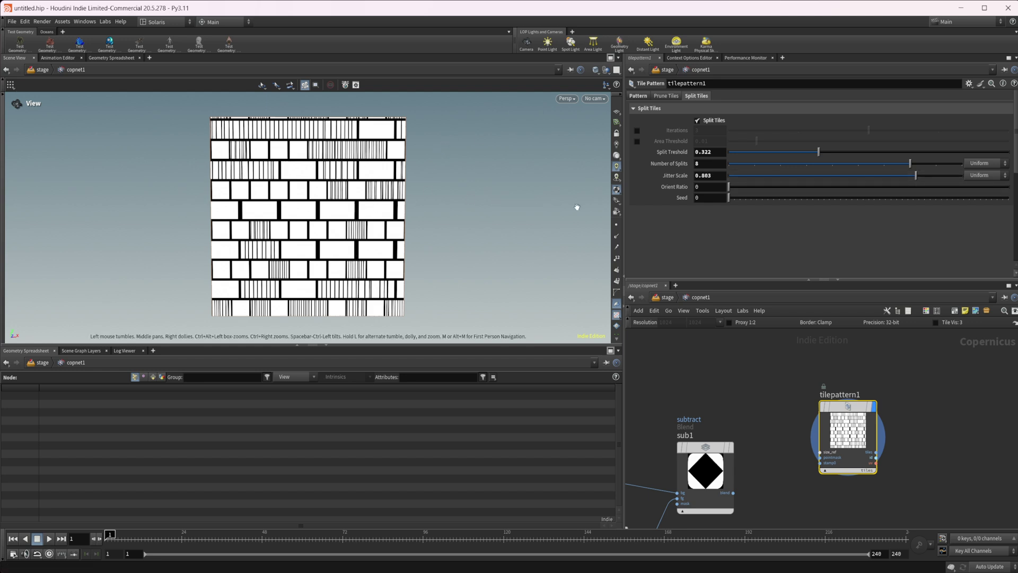
left_click_drag(729, 186, 812, 185)
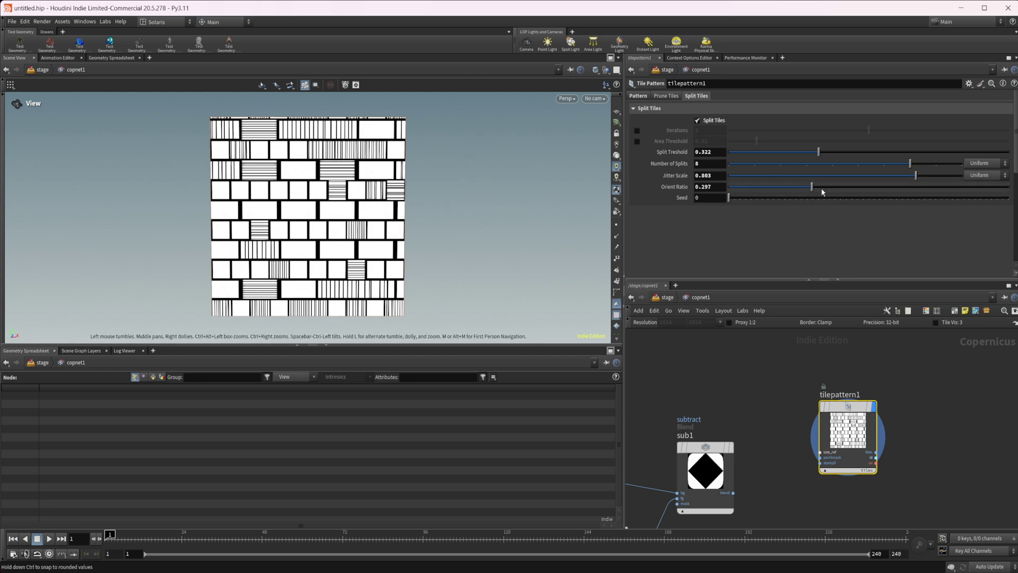
left_click_drag(812, 187, 852, 192)
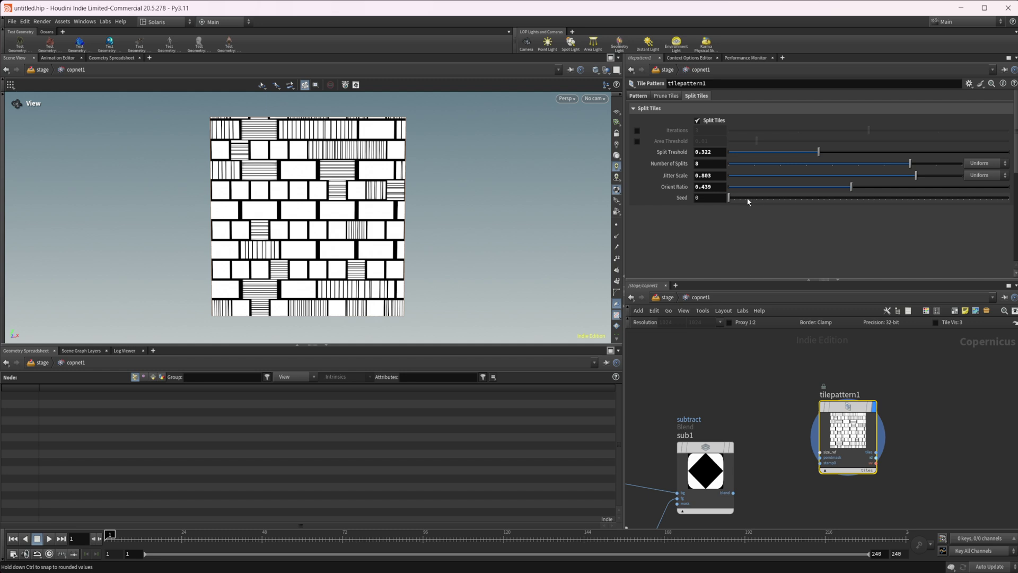
left_click_drag(750, 200, 770, 197)
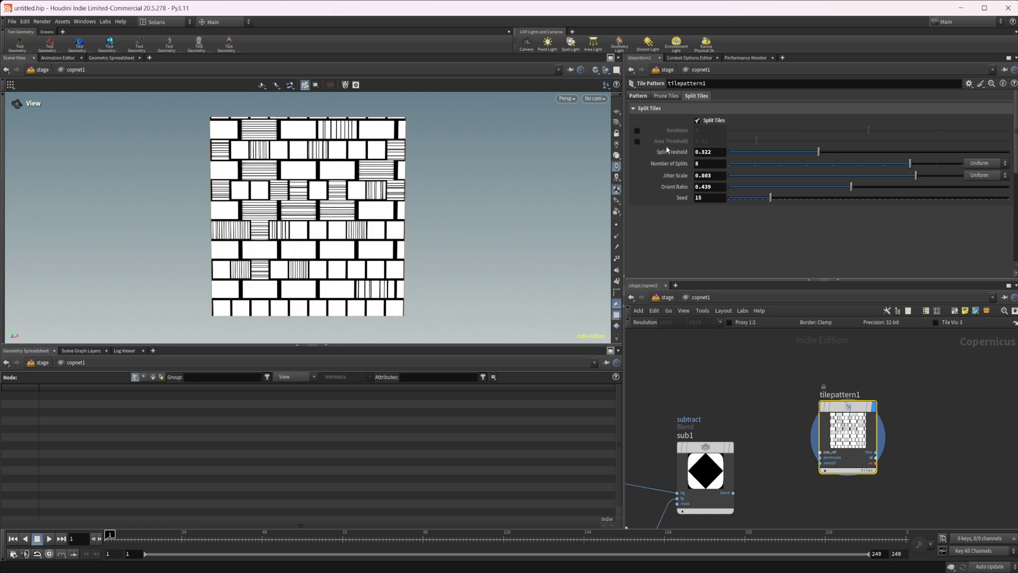
Enable Area Threshold at 0.024 and lower Split Threshold to 0.206
left_click(638, 141)
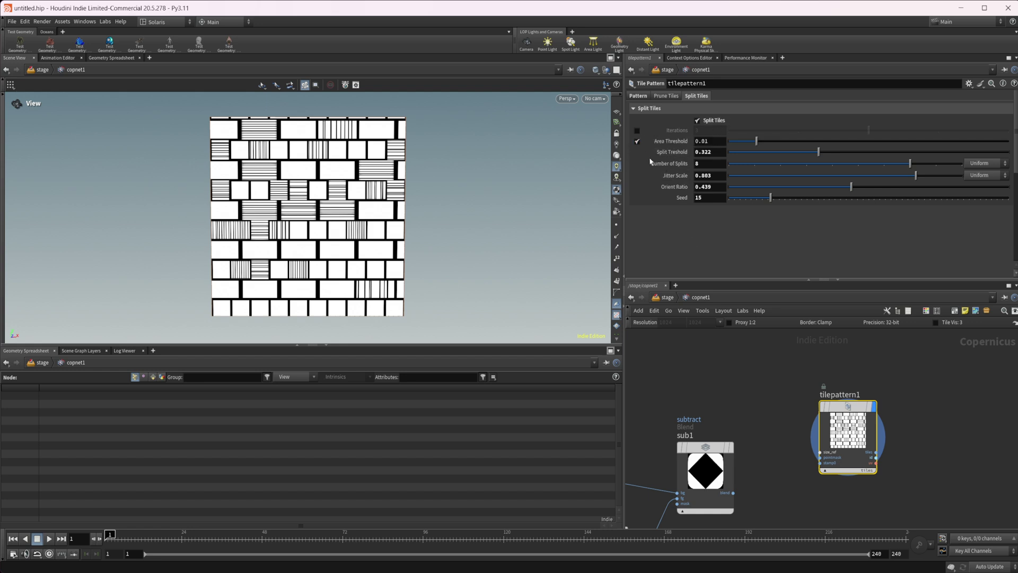
left_click_drag(757, 141, 797, 142)
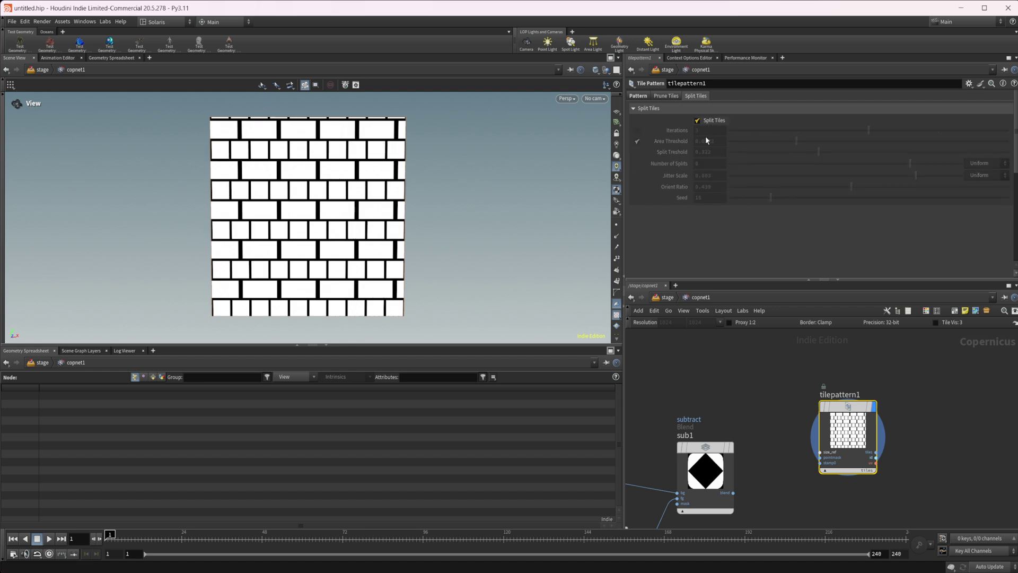
left_click(709, 121)
left_click_drag(744, 153, 868, 141)
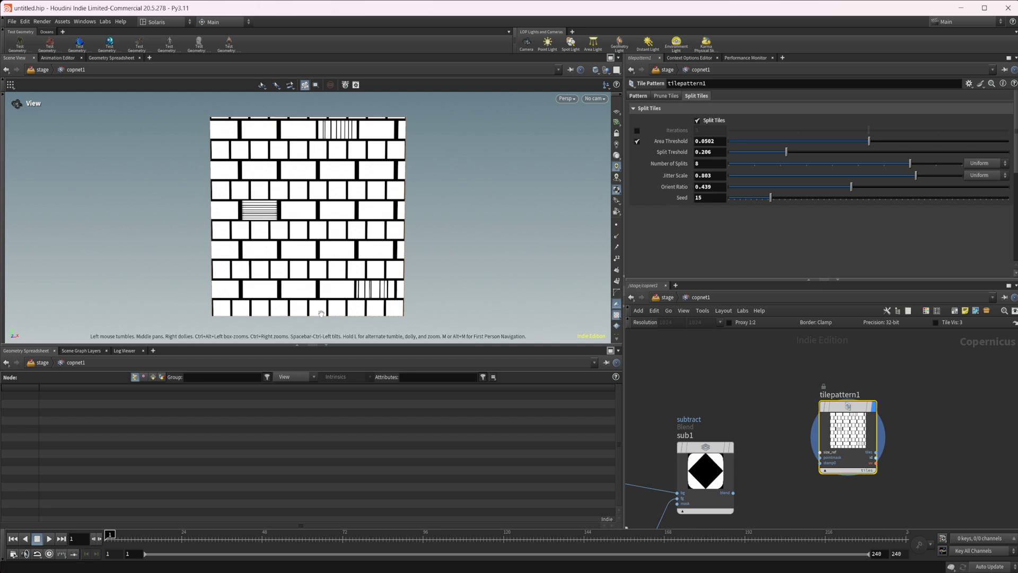
left_click_drag(868, 141, 795, 141)
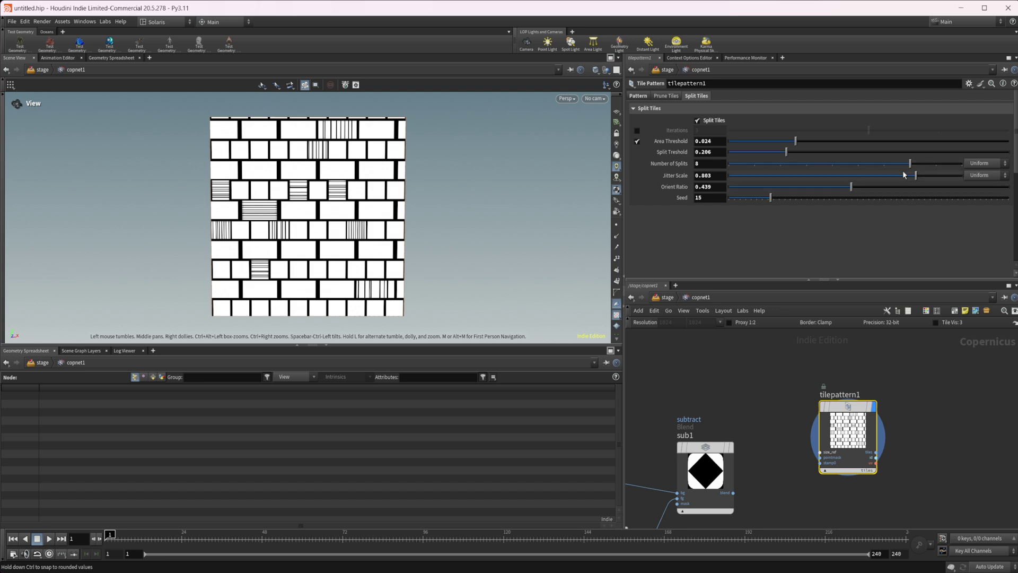
left_click(638, 96)
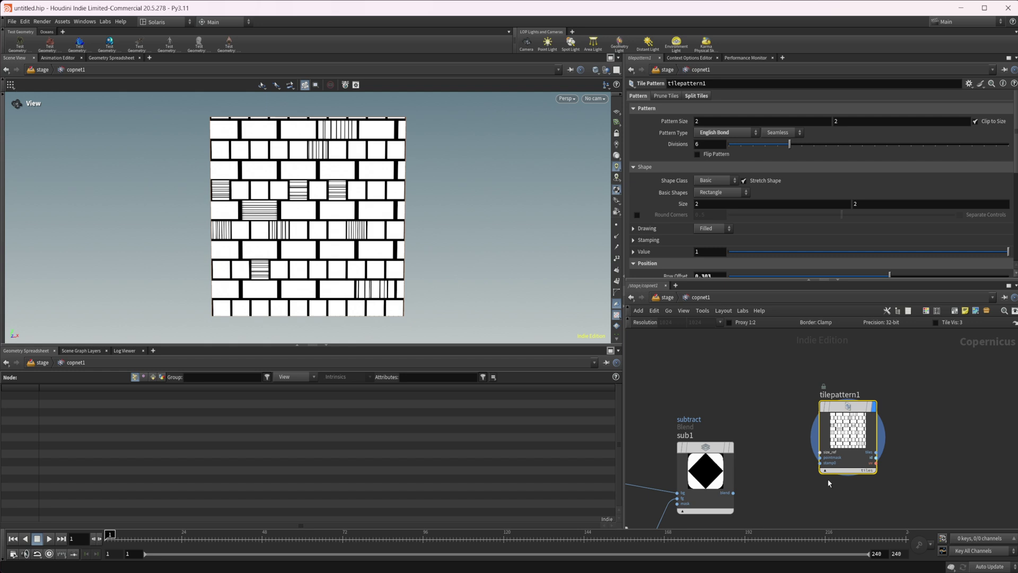
Turn Flip Pattern on to compare, then back off
middle_click_drag(827, 478, 794, 481)
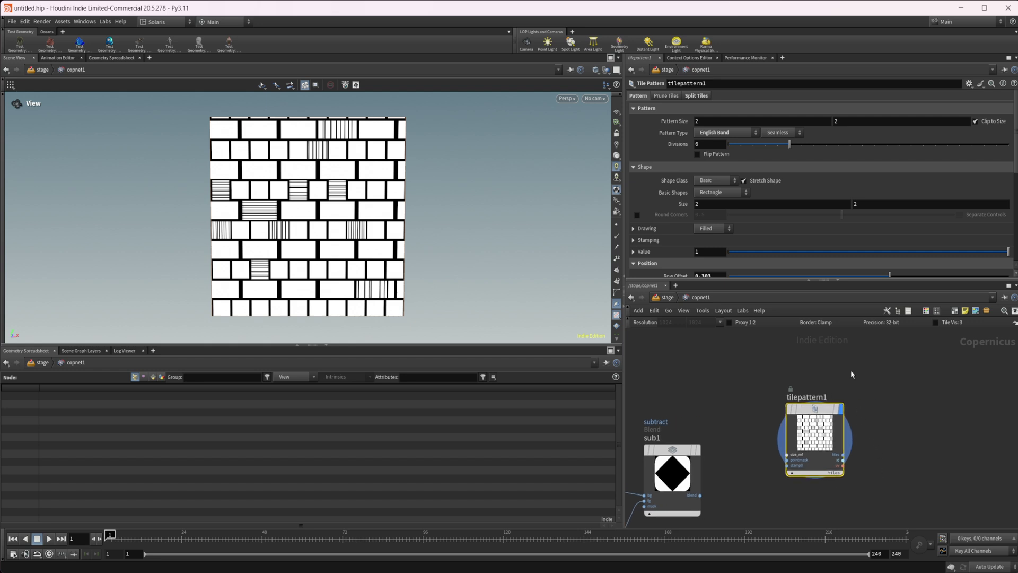
left_click(715, 154)
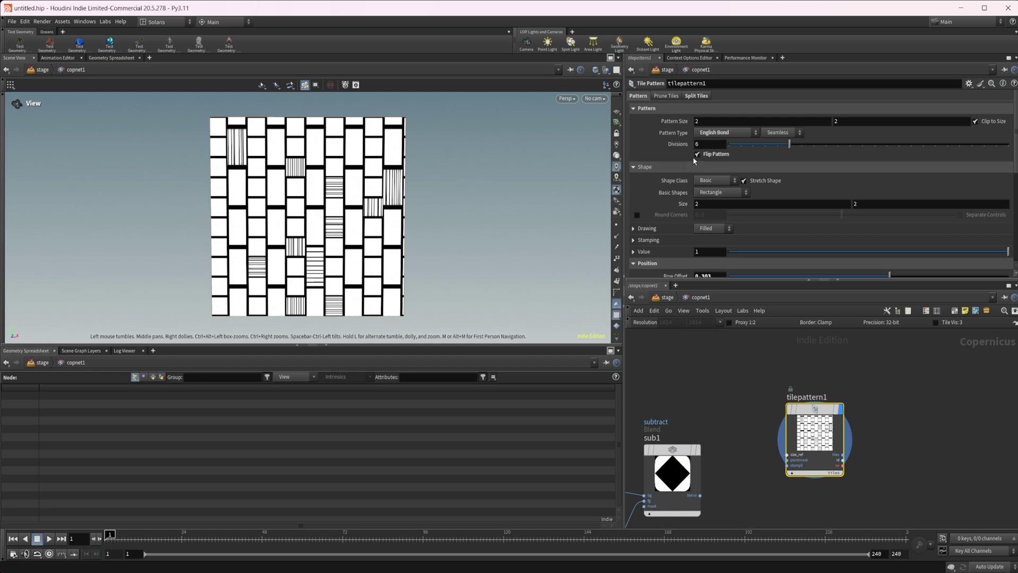
left_click(697, 155)
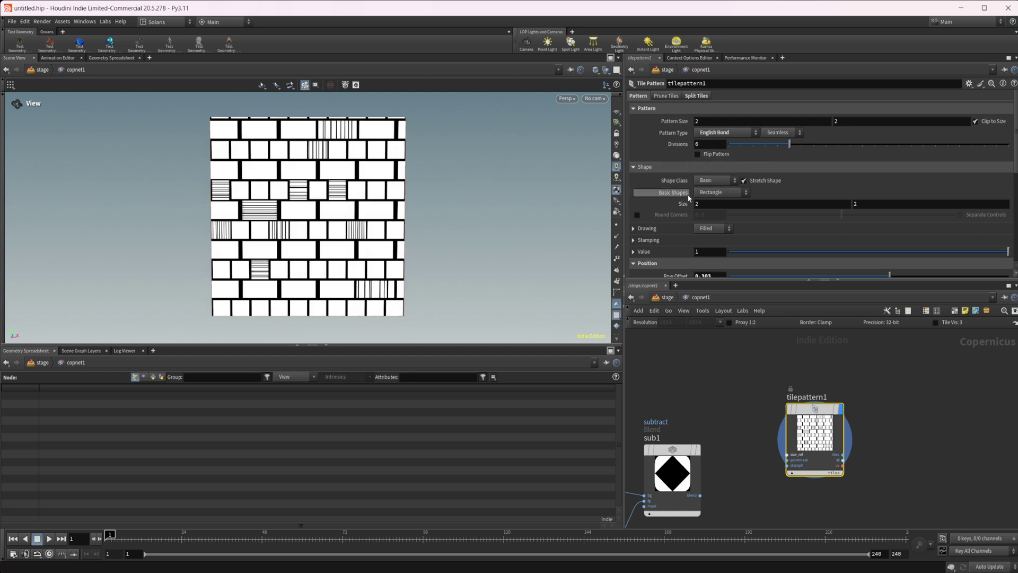
Expand the Stamping and Value folders and review the Position and Rotate settings
scroll(670, 189, "down", 3)
scroll(667, 191, "down", 2)
left_click(663, 183)
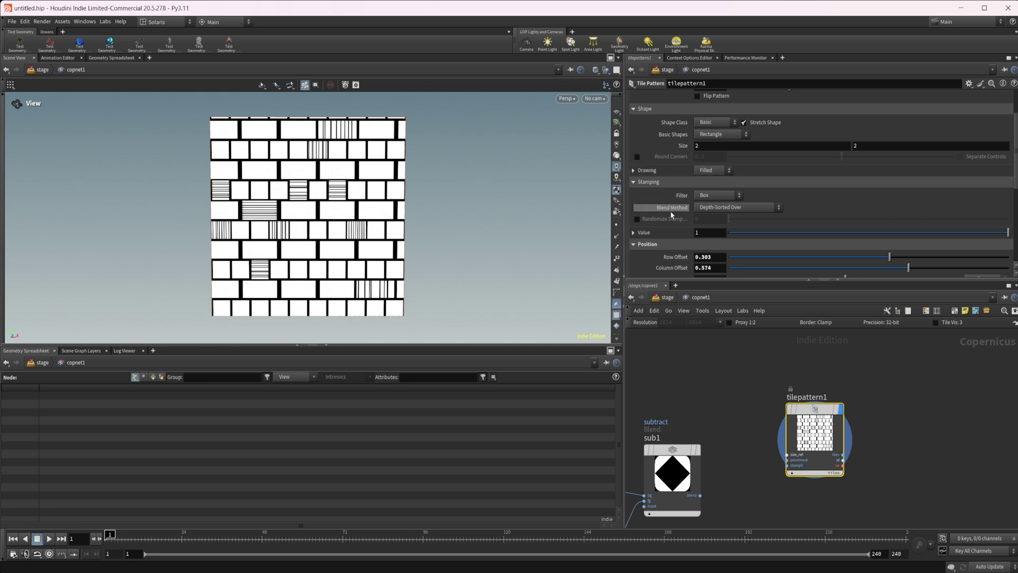
left_click(652, 233)
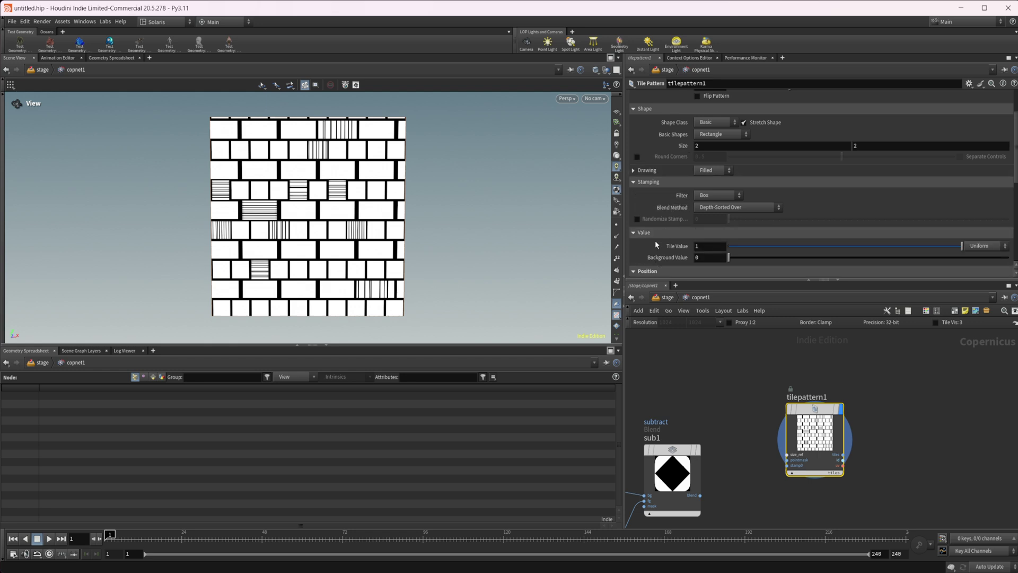
scroll(655, 256, "down", 3)
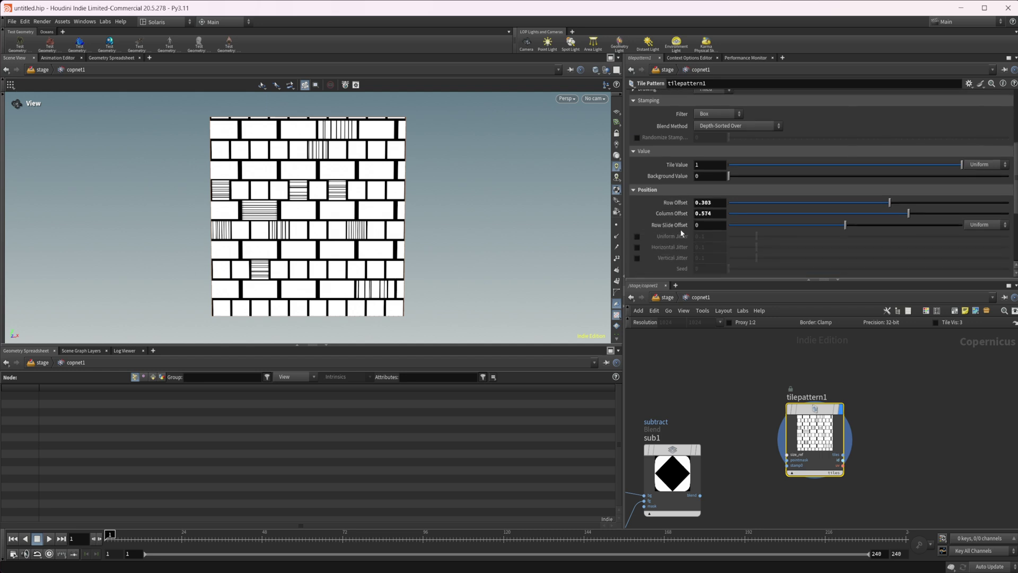
scroll(682, 233, "down", 3)
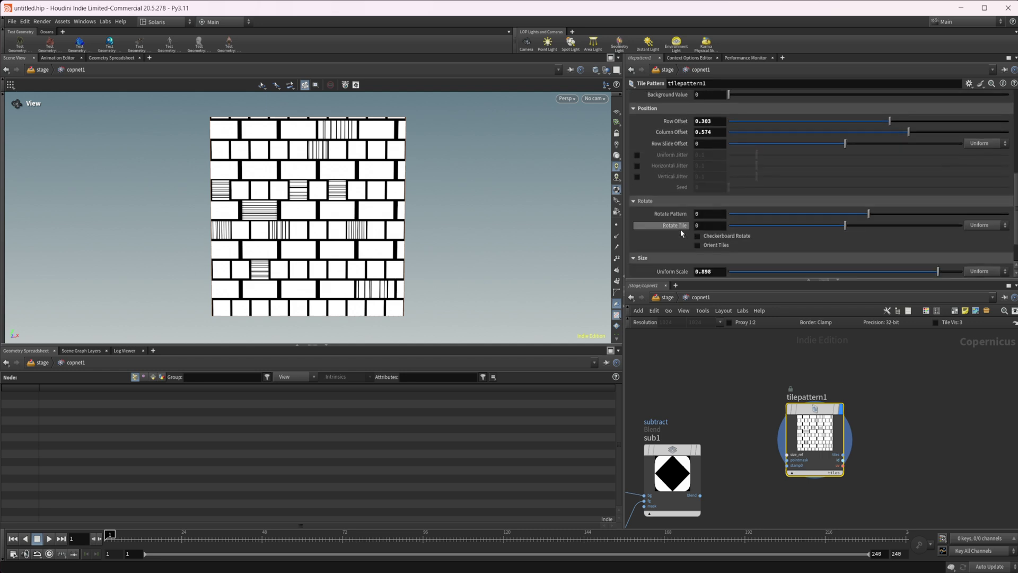
mouse_move(732, 238)
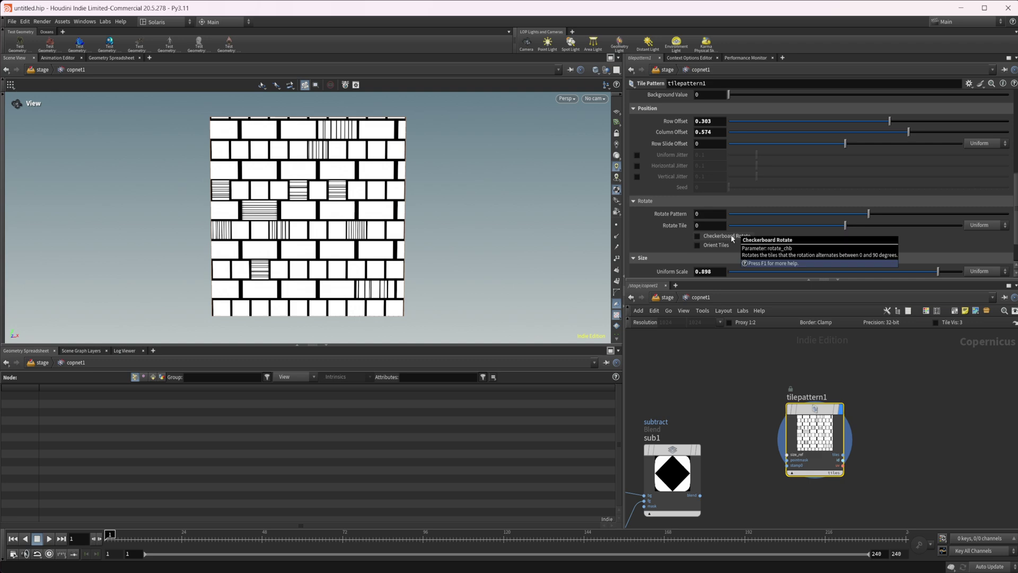
scroll(730, 234, "up", 5)
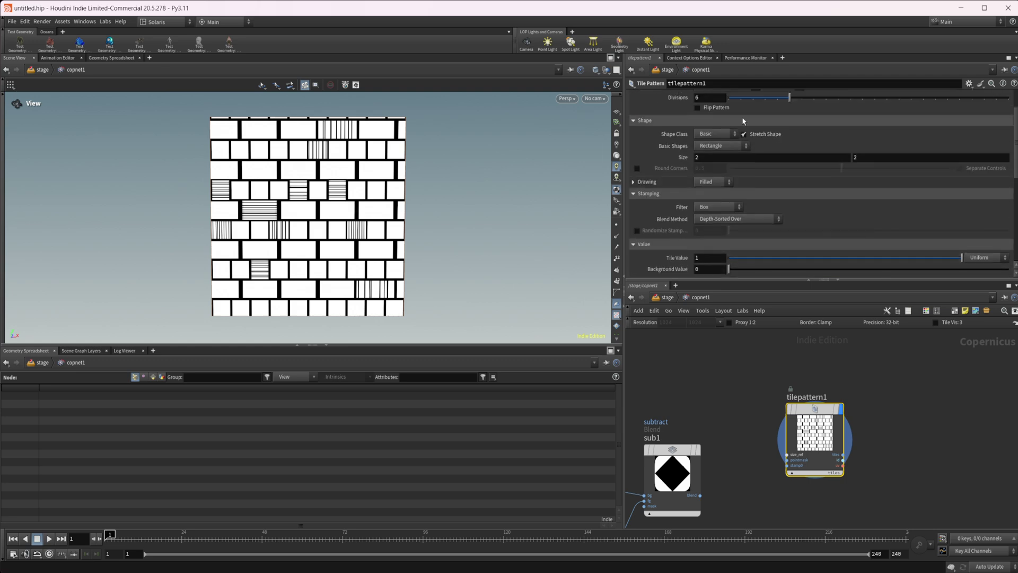
Return to the Split Tiles settings showing 8 splits, area threshold 0.024 and seed 15
left_click(696, 95)
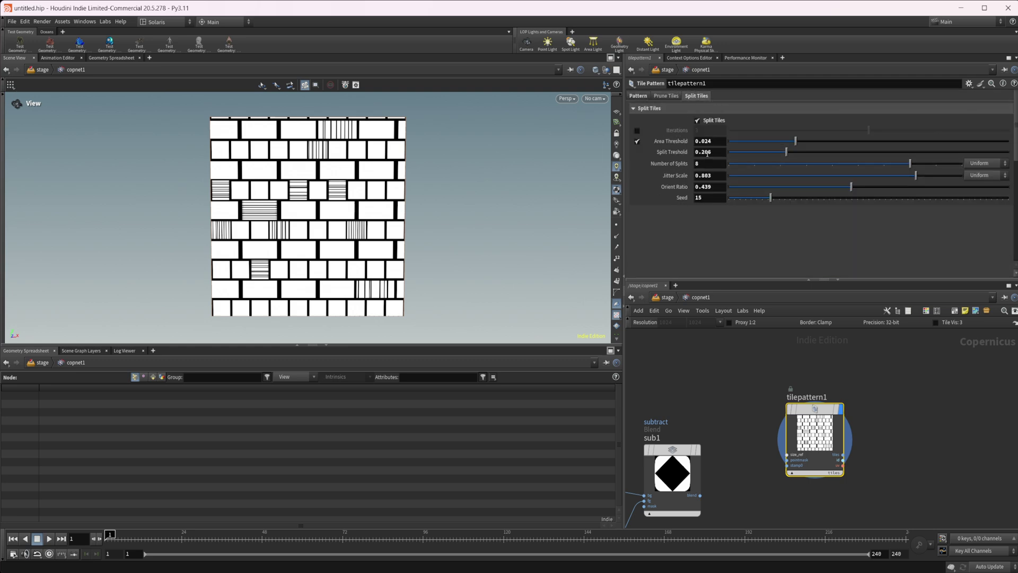